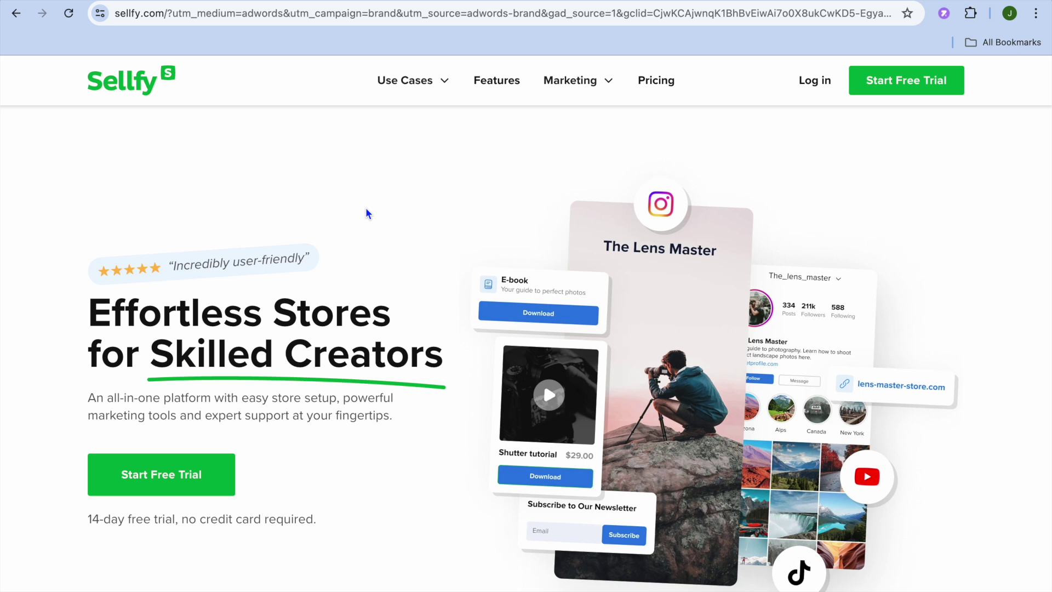
Scroll down the Sellfy 'Effortless Stores for Skilled Creators' landing page.
{"action": "scroll", "coordinate": [311, 282], "scroll_direction": "down", "scroll_amount": 1}
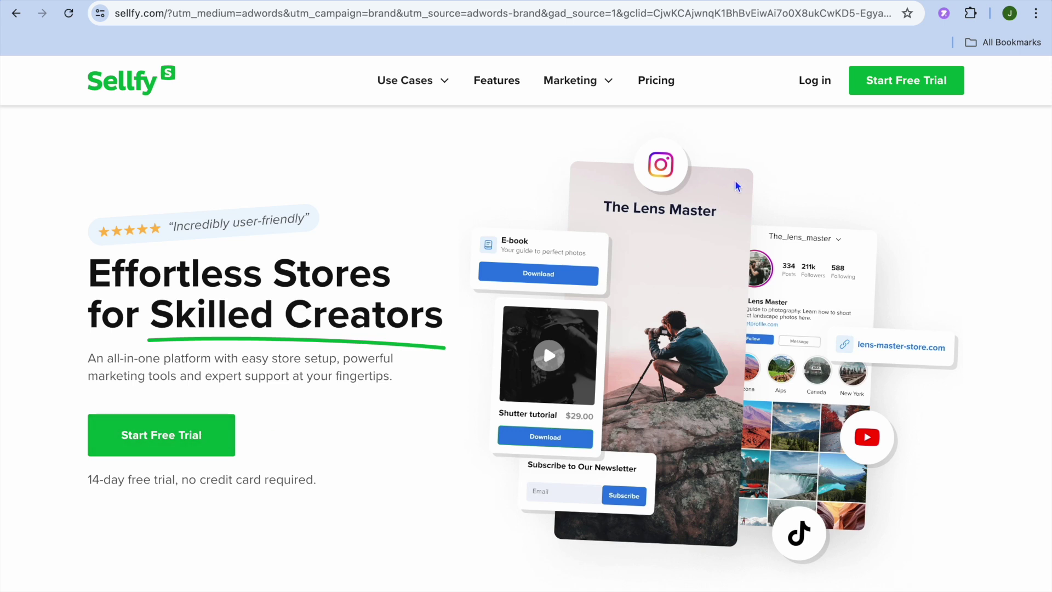
Enter the store name and fill the store link from the suggestion.
{"action": "left_click", "coordinate": [862, 2]}
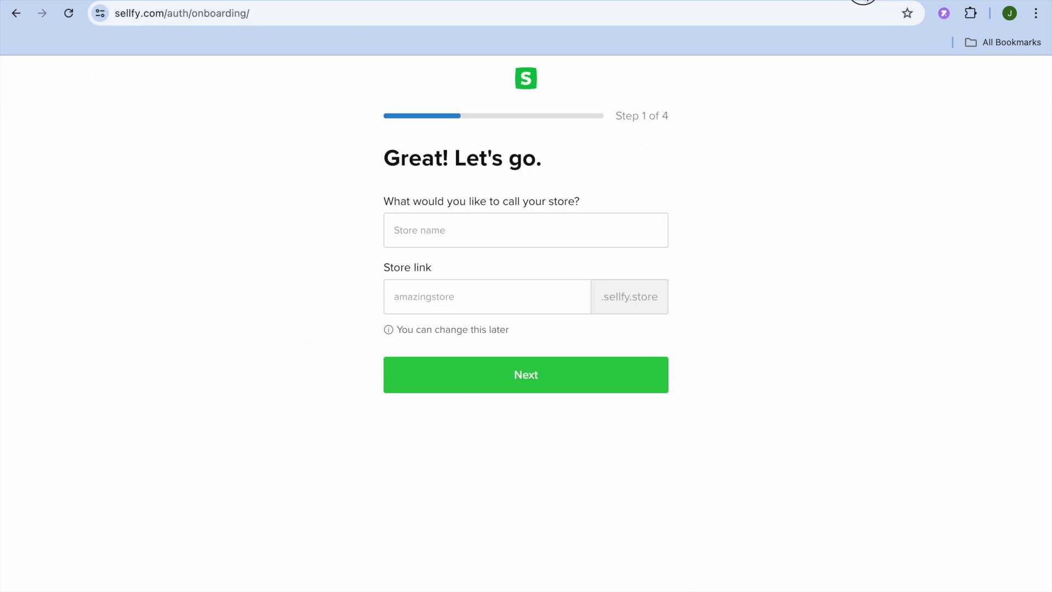
{"action": "left_click", "coordinate": [508, 239]}
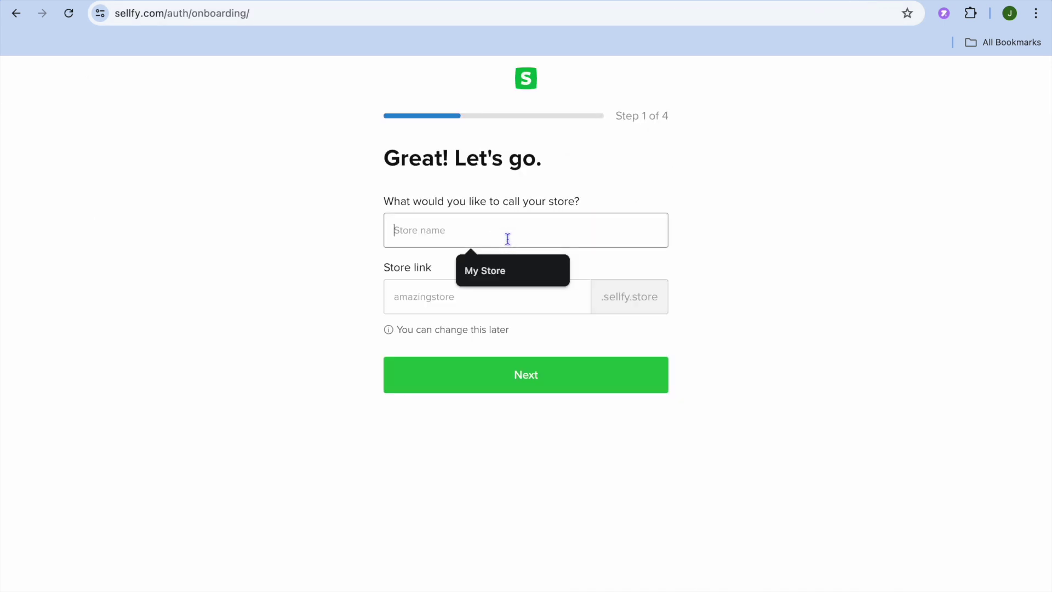
{"action": "left_click", "coordinate": [501, 275]}
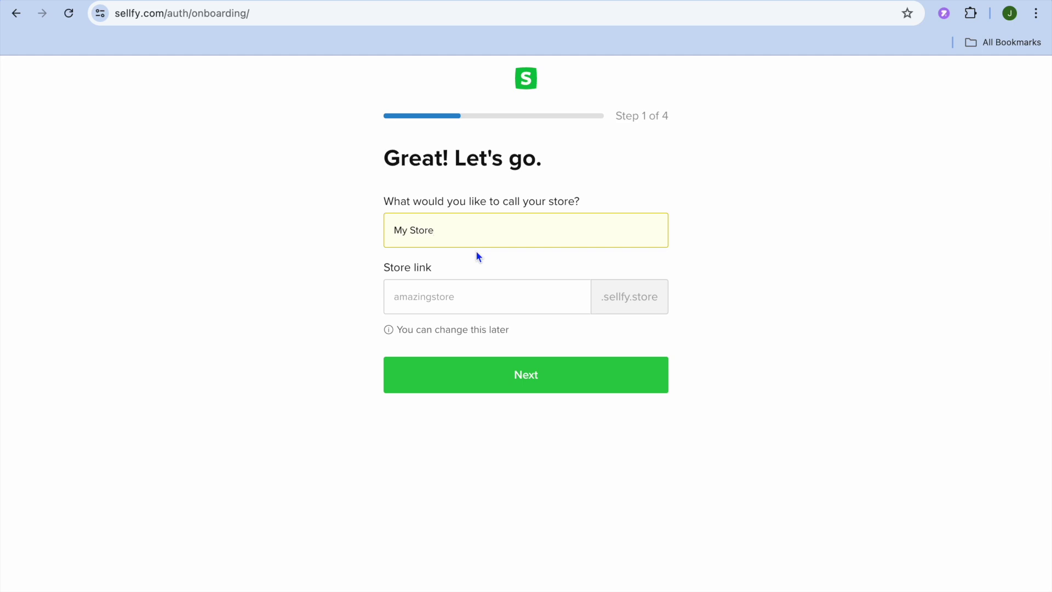
{"action": "left_click_drag", "start_coordinate": [444, 233], "coordinate": [375, 237]}
{"action": "type", "text": "j"}
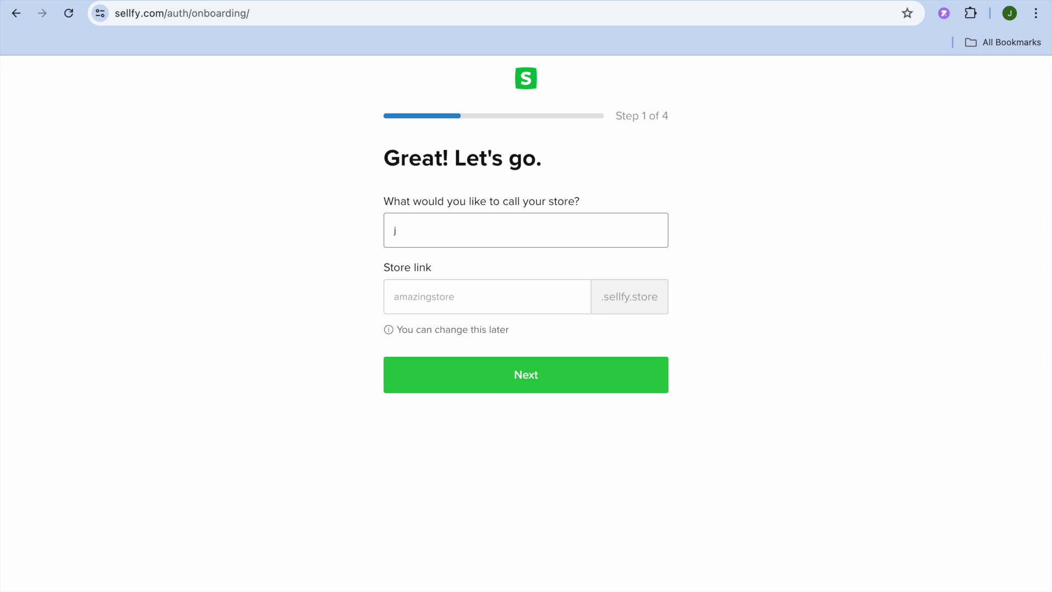
{"action": "type", "text": "ason test"}
{"action": "left_click", "coordinate": [427, 300]}
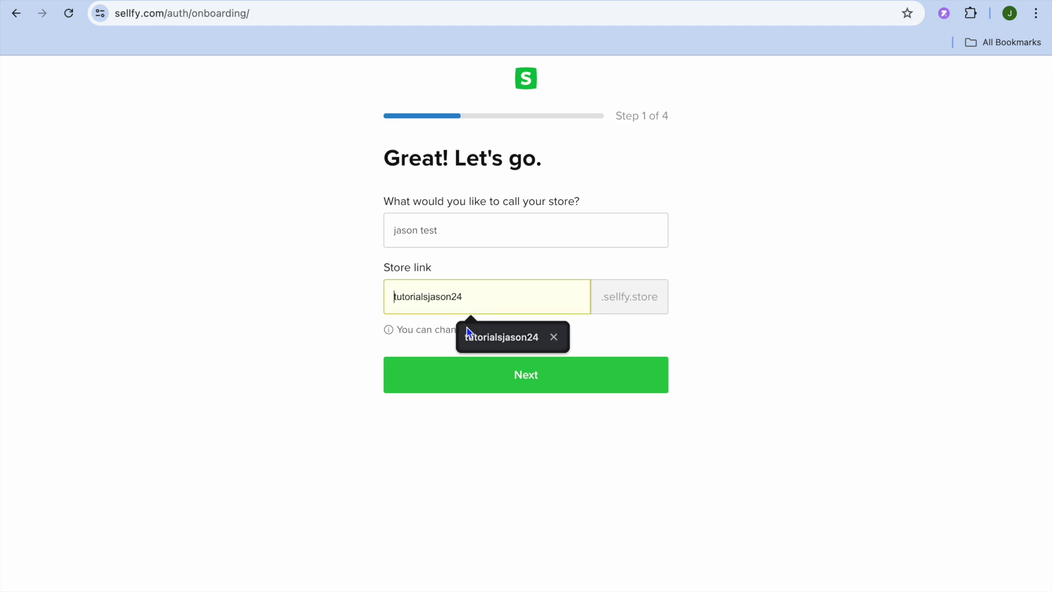
{"action": "left_click", "coordinate": [479, 338]}
{"action": "left_click", "coordinate": [535, 372]}
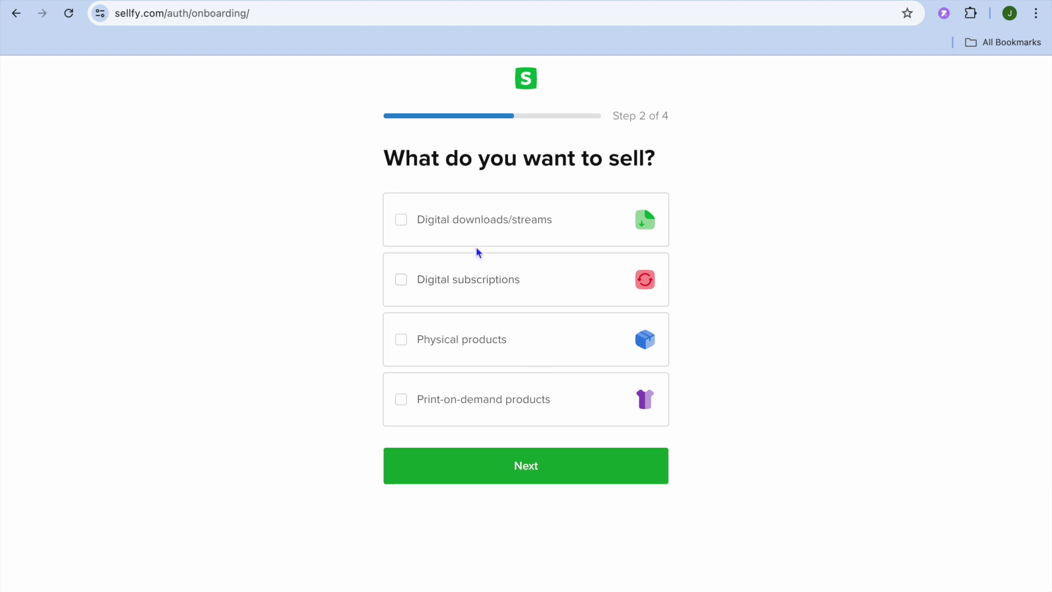
Select all four product types: digital downloads, subscriptions, physical and print-on-demand.
{"action": "left_click", "coordinate": [401, 220]}
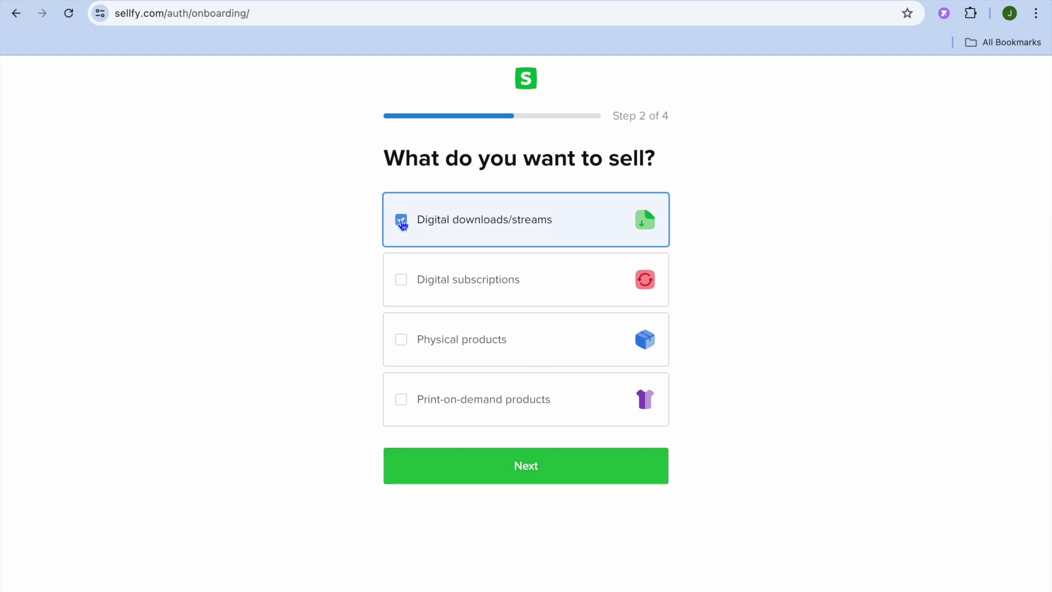
{"action": "left_click", "coordinate": [402, 281]}
{"action": "left_click", "coordinate": [401, 348]}
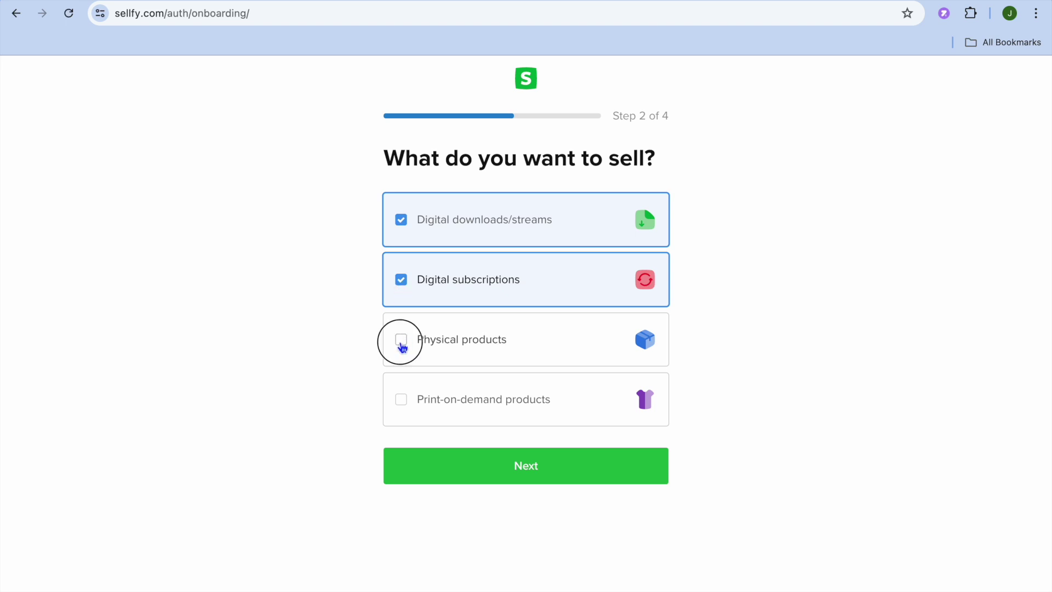
{"action": "left_click", "coordinate": [402, 405]}
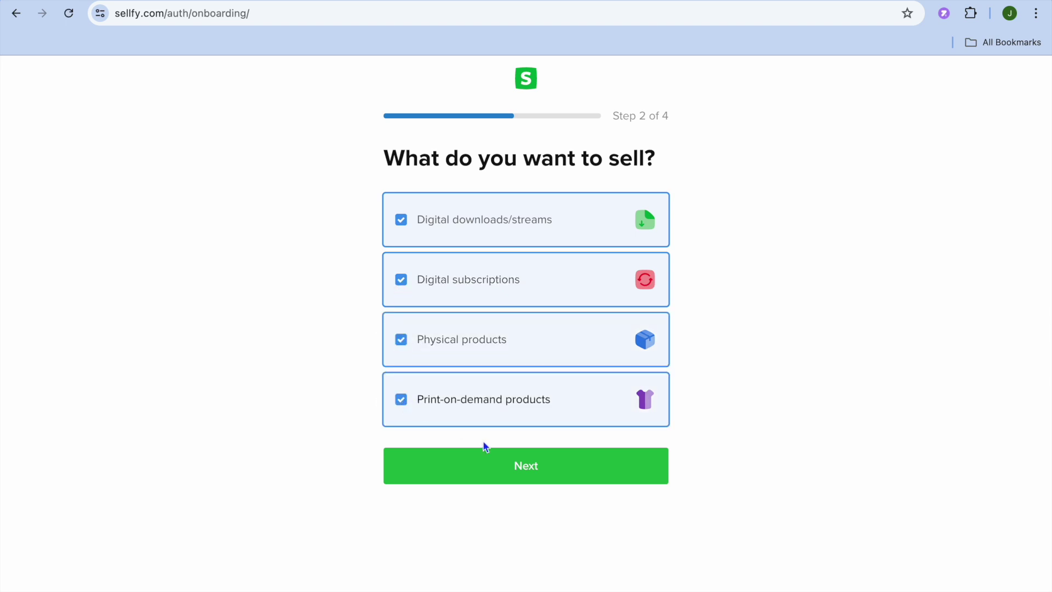
{"action": "left_click", "coordinate": [486, 471]}
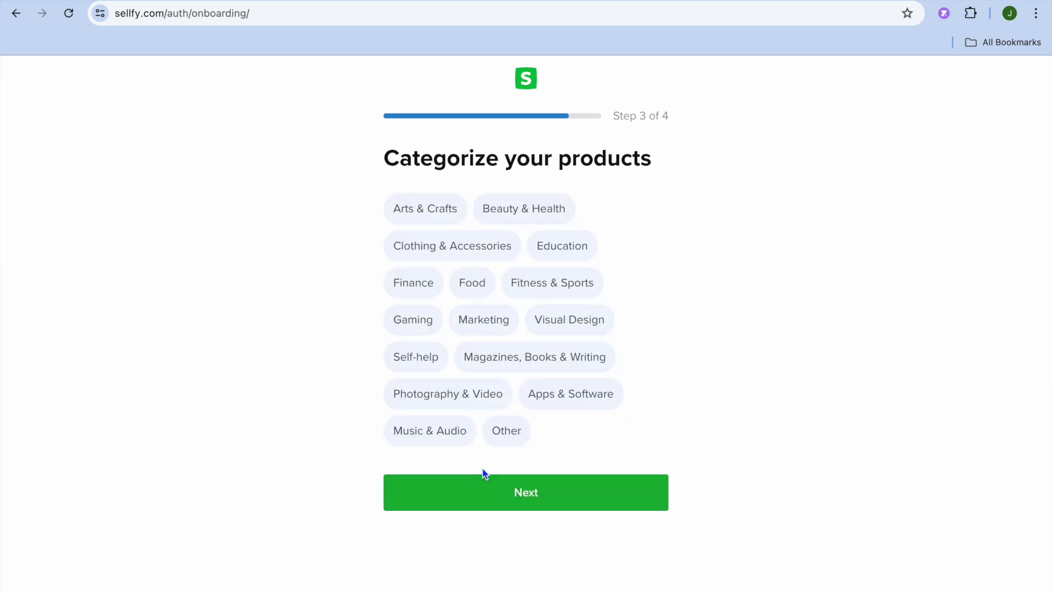
Set the product category to Other and finish onboarding without social accounts.
{"action": "left_click", "coordinate": [505, 435]}
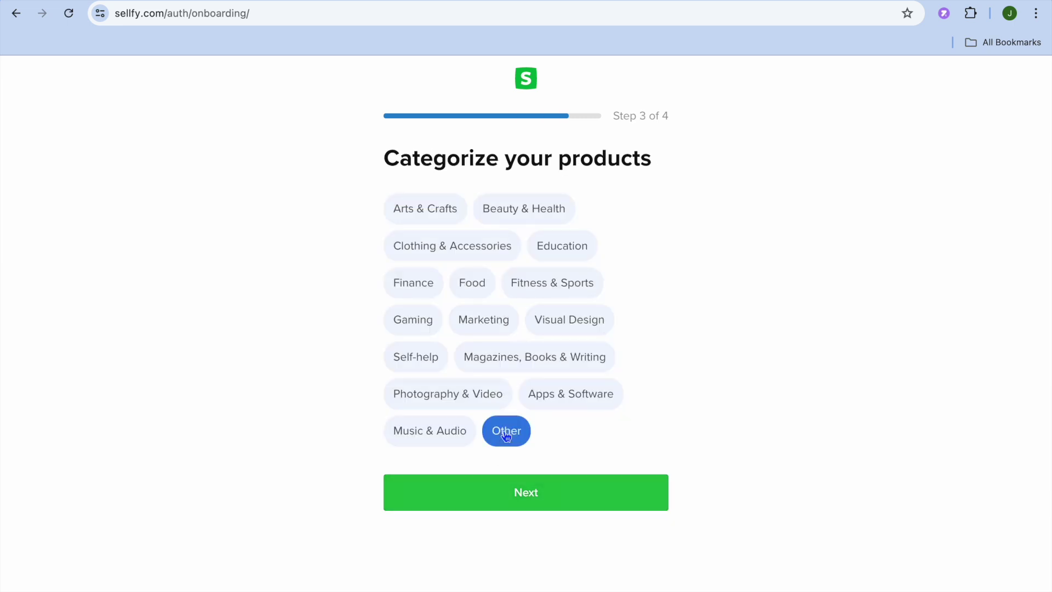
{"action": "left_click", "coordinate": [547, 495]}
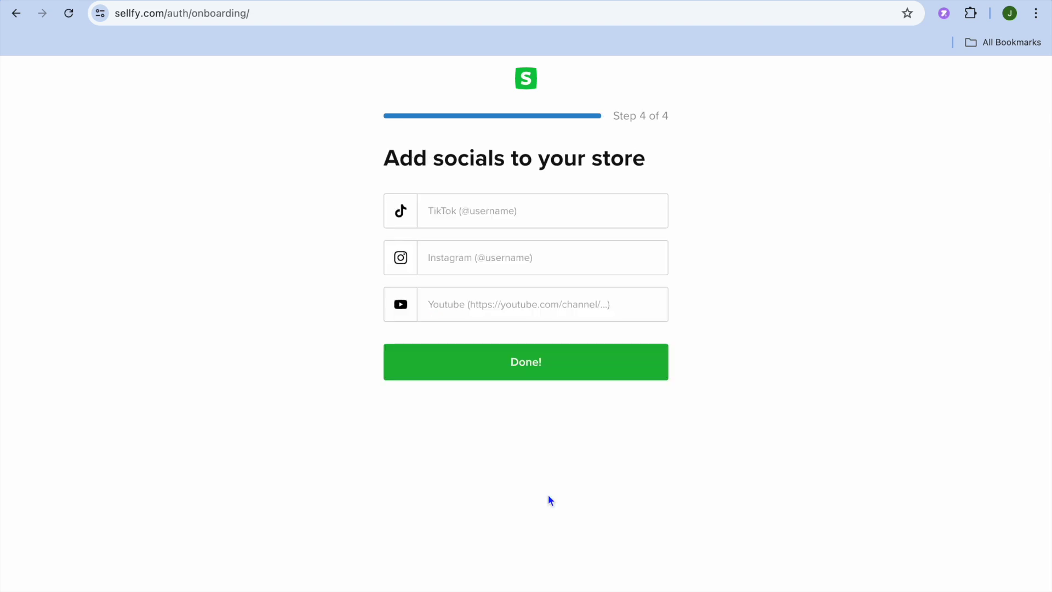
{"action": "left_click", "coordinate": [531, 371]}
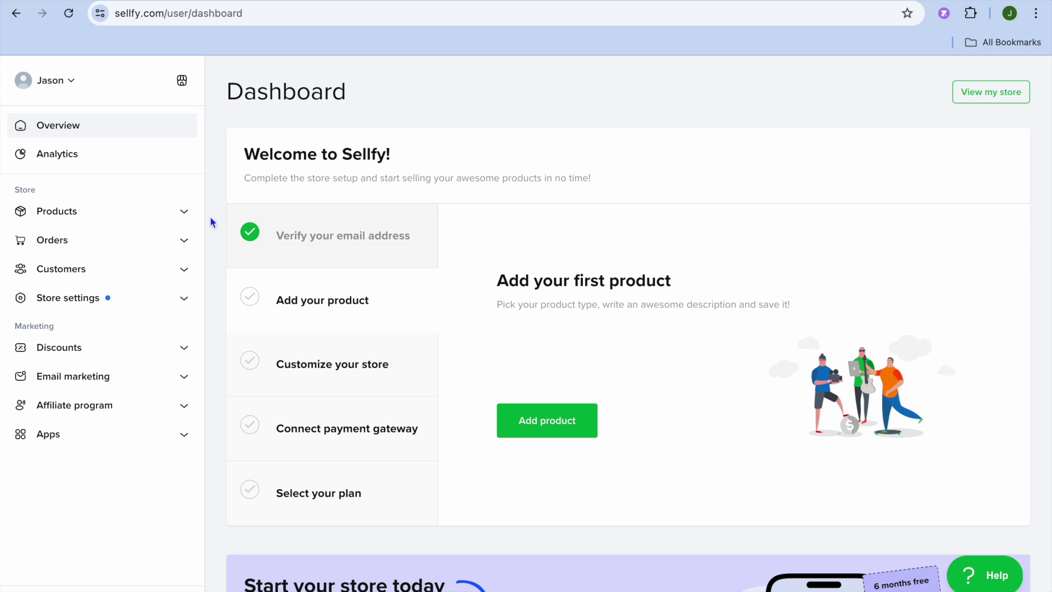
Choose Add new product under Products in the sidebar.
{"action": "left_click", "coordinate": [154, 218]}
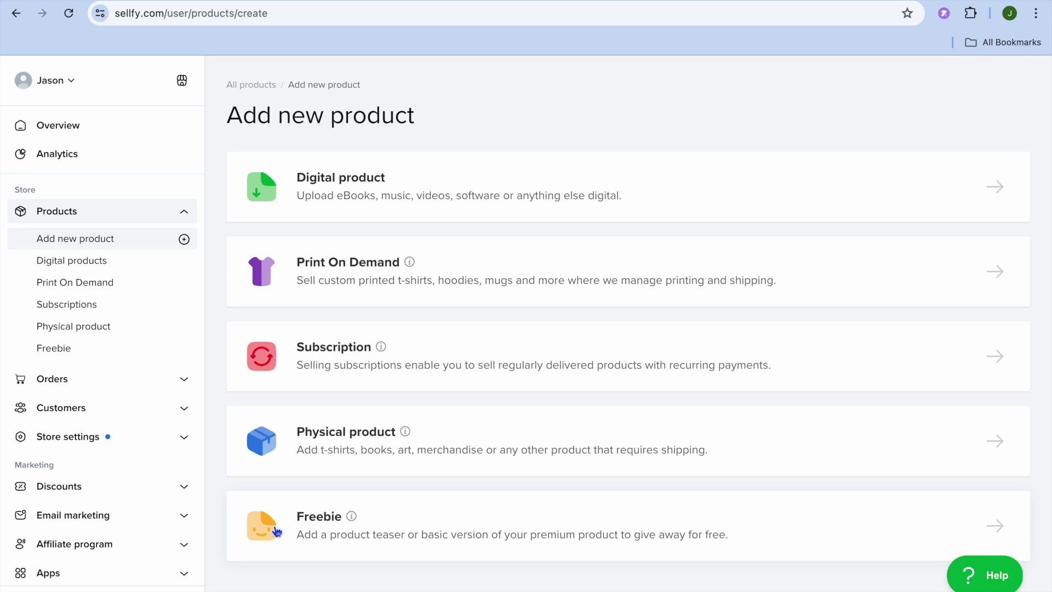
{"action": "left_click", "coordinate": [103, 521]}
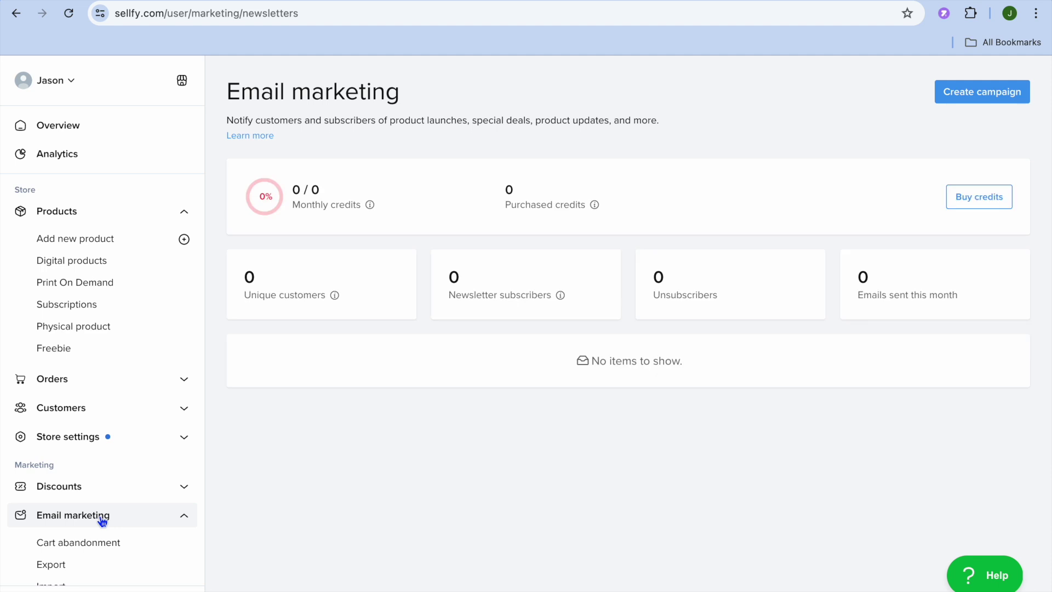
{"action": "scroll", "coordinate": [101, 521], "scroll_direction": "down", "scroll_amount": 2}
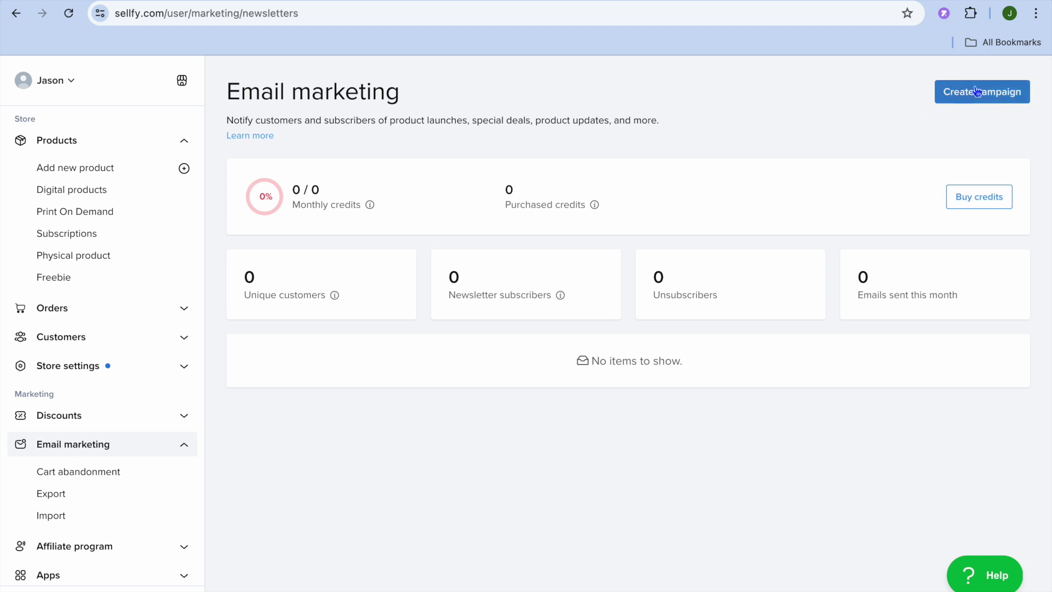
{"action": "left_click", "coordinate": [102, 474]}
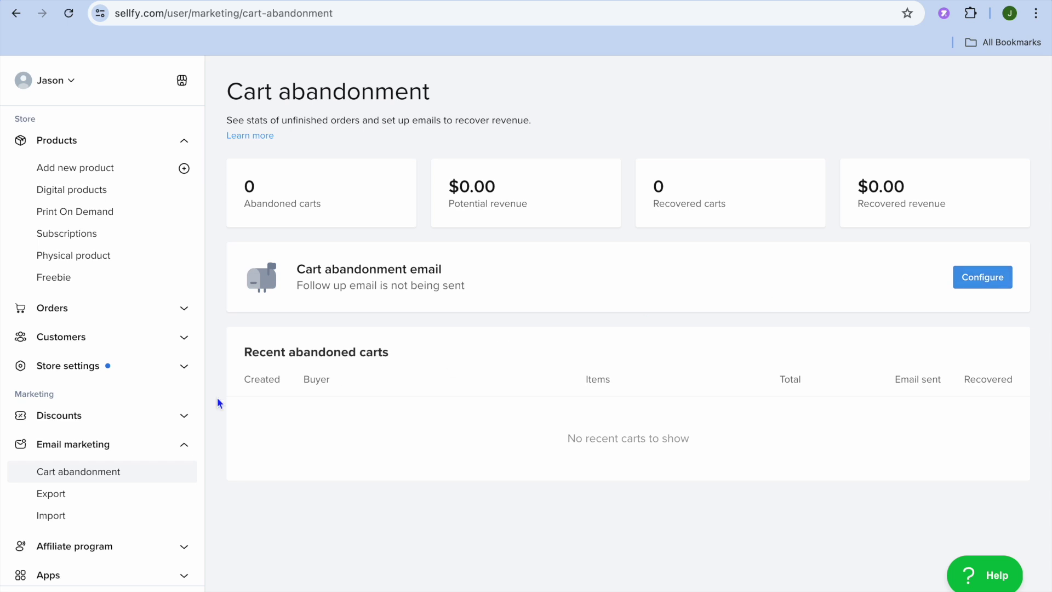
{"action": "left_click", "coordinate": [98, 167]}
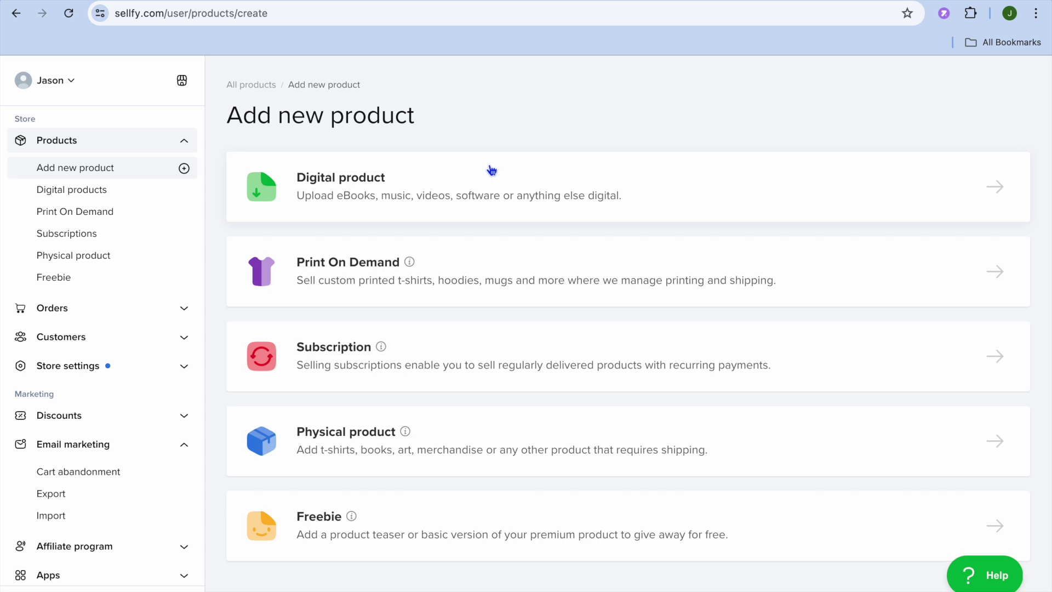
Start a digital product and add a preview image from the Downloads folder.
{"action": "left_click", "coordinate": [582, 180]}
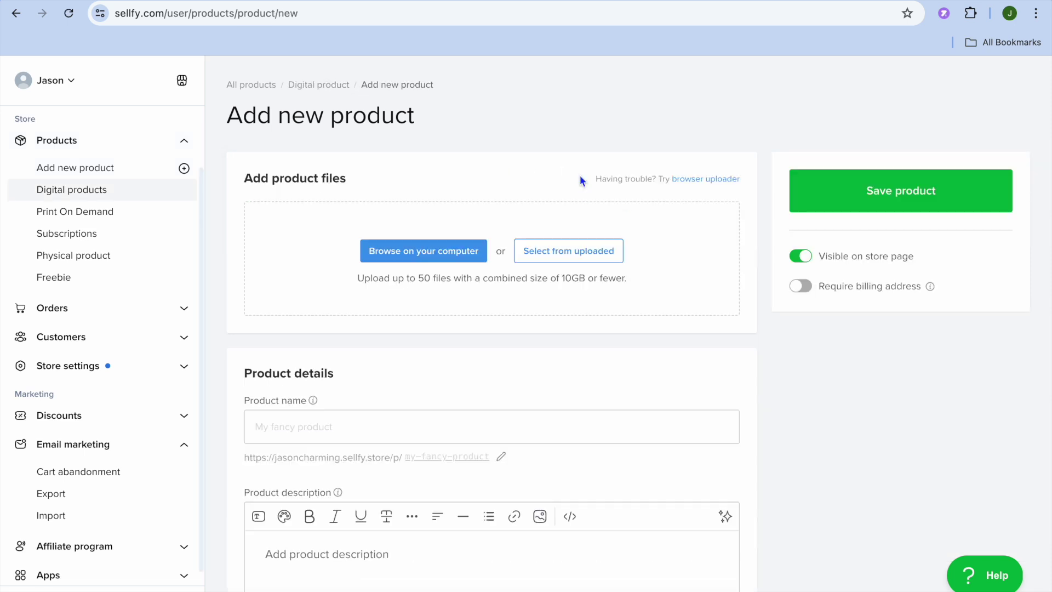
{"action": "scroll", "coordinate": [580, 178], "scroll_direction": "down", "scroll_amount": 2}
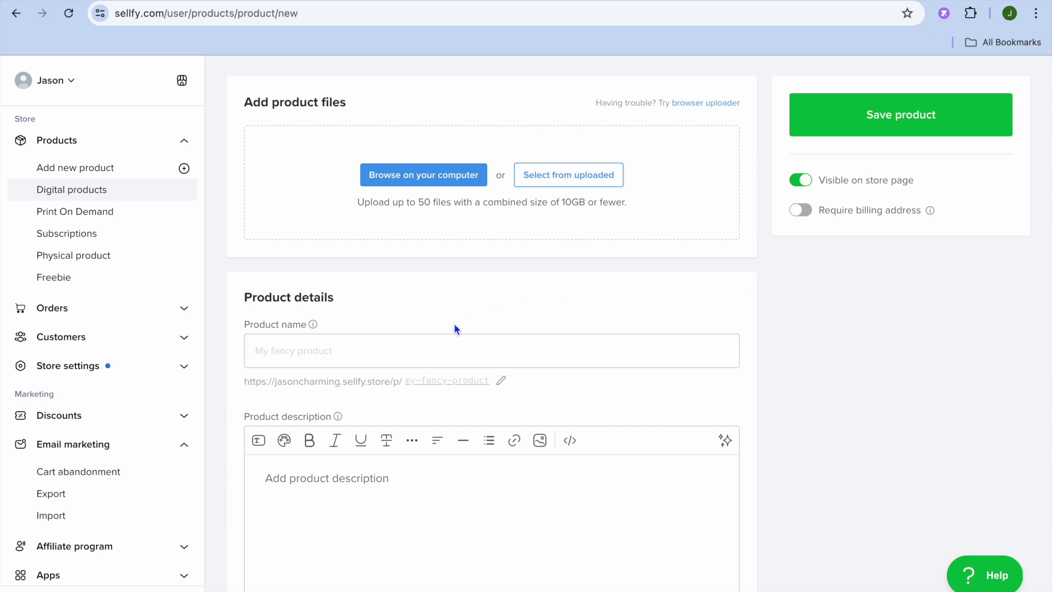
{"action": "scroll", "coordinate": [456, 352], "scroll_direction": "down", "scroll_amount": 3}
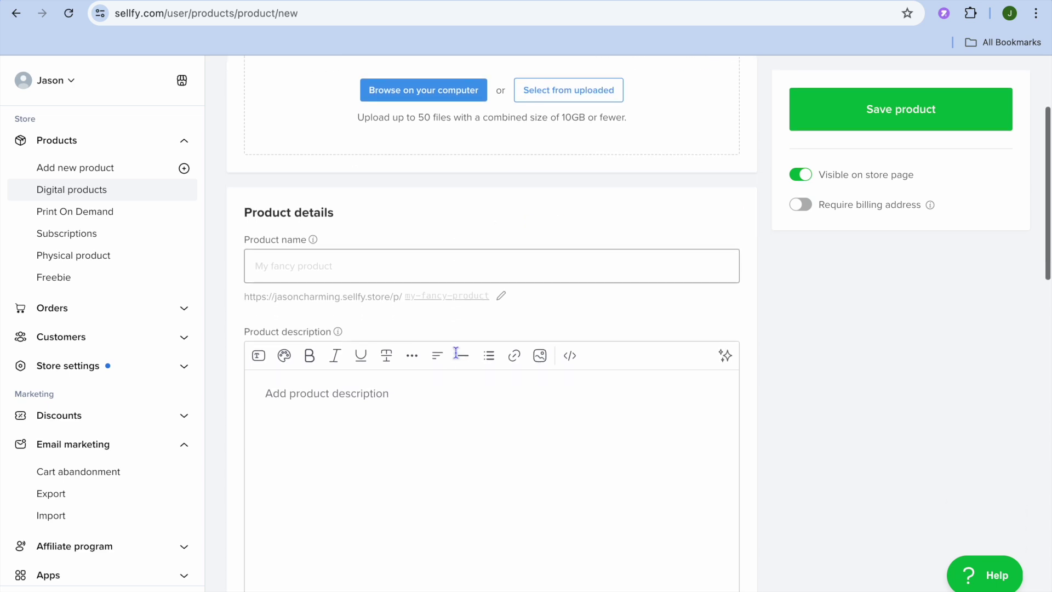
{"action": "scroll", "coordinate": [425, 369], "scroll_direction": "down", "scroll_amount": 5}
{"action": "scroll", "coordinate": [425, 368], "scroll_direction": "down", "scroll_amount": 5}
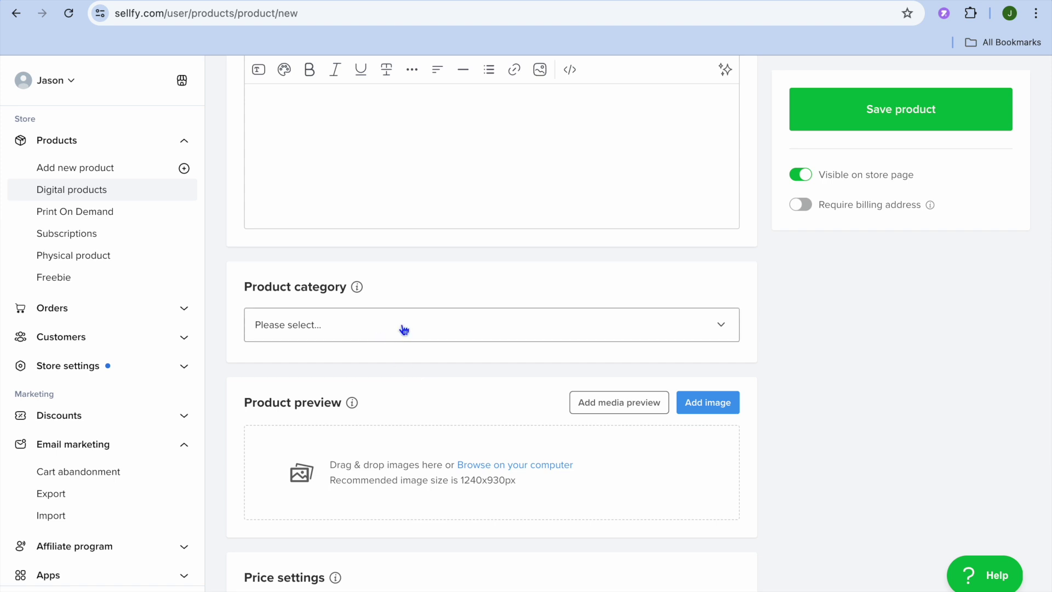
{"action": "scroll", "coordinate": [403, 329], "scroll_direction": "down", "scroll_amount": 3}
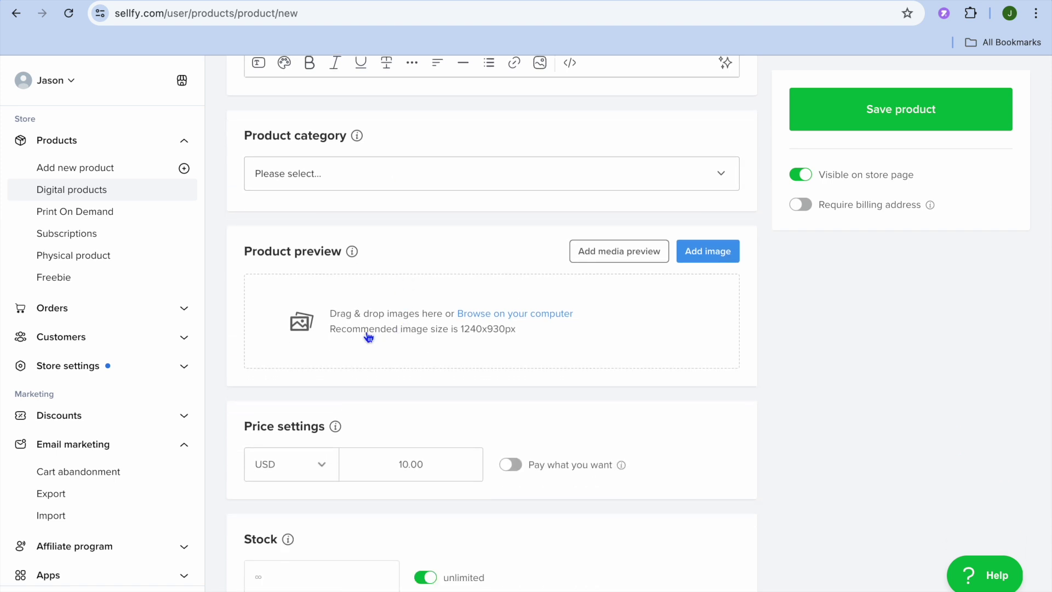
{"action": "left_click", "coordinate": [566, 320]}
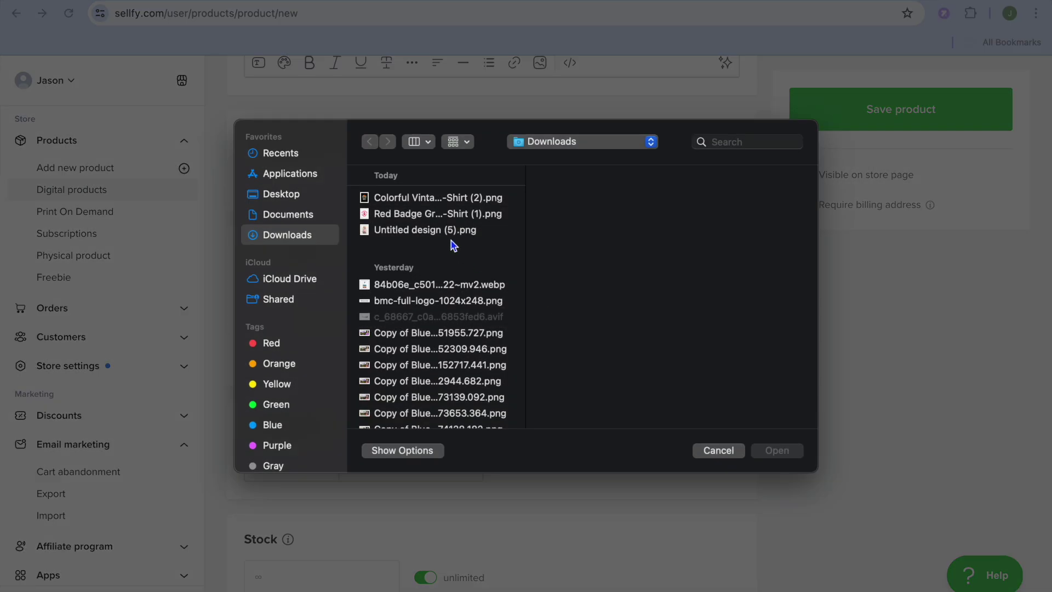
{"action": "left_click", "coordinate": [472, 335]}
{"action": "left_click", "coordinate": [775, 450]}
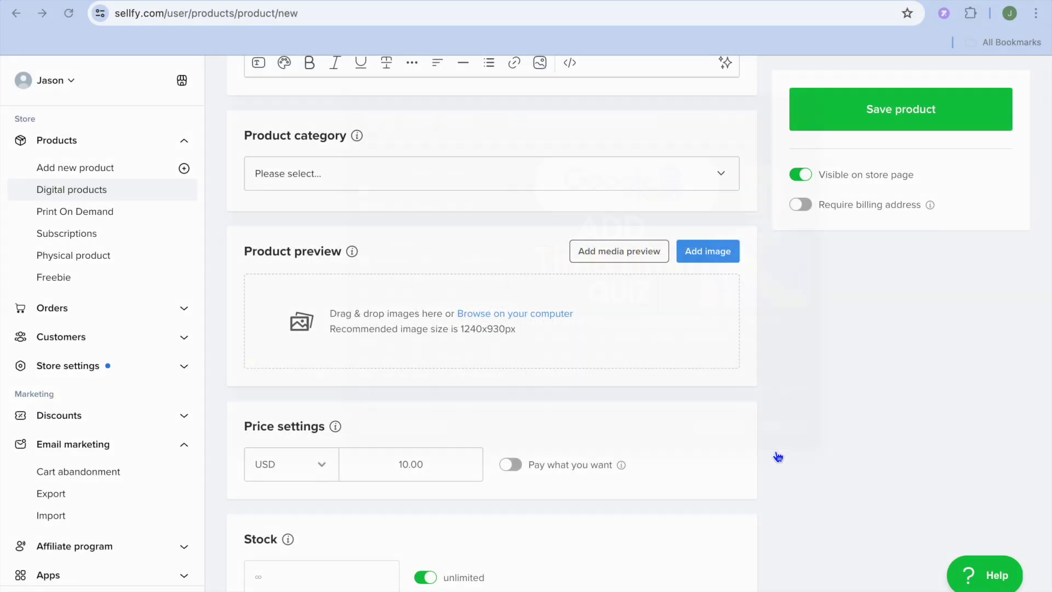
Attach Colorful_Vintage_Retro_Sunset_T-Shirt_2.png as the product file.
{"action": "scroll", "coordinate": [534, 328], "scroll_direction": "up", "scroll_amount": 10}
{"action": "scroll", "coordinate": [531, 323], "scroll_direction": "up", "scroll_amount": 5}
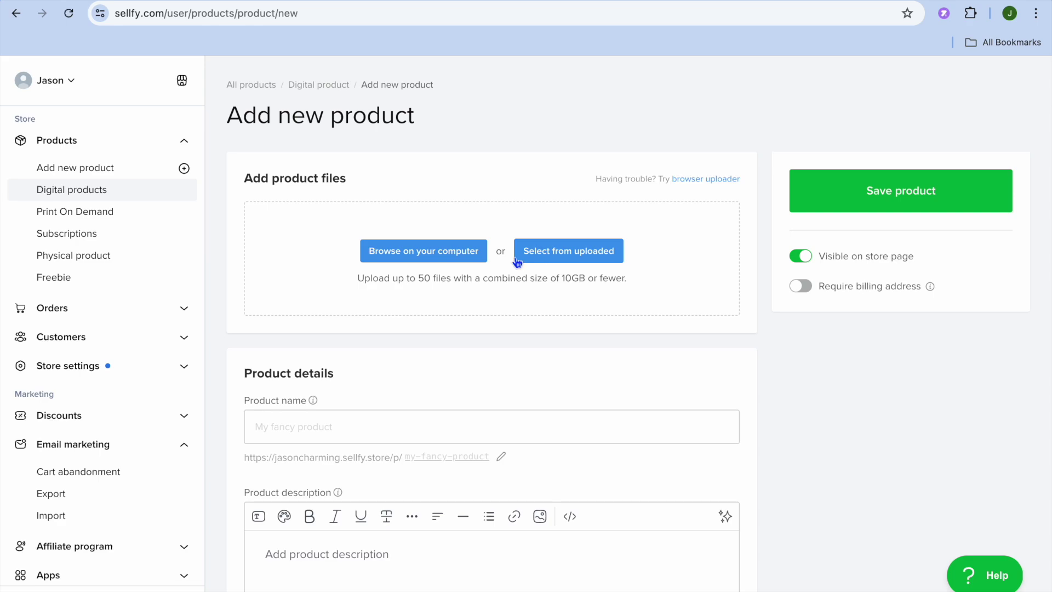
{"action": "left_click", "coordinate": [433, 253]}
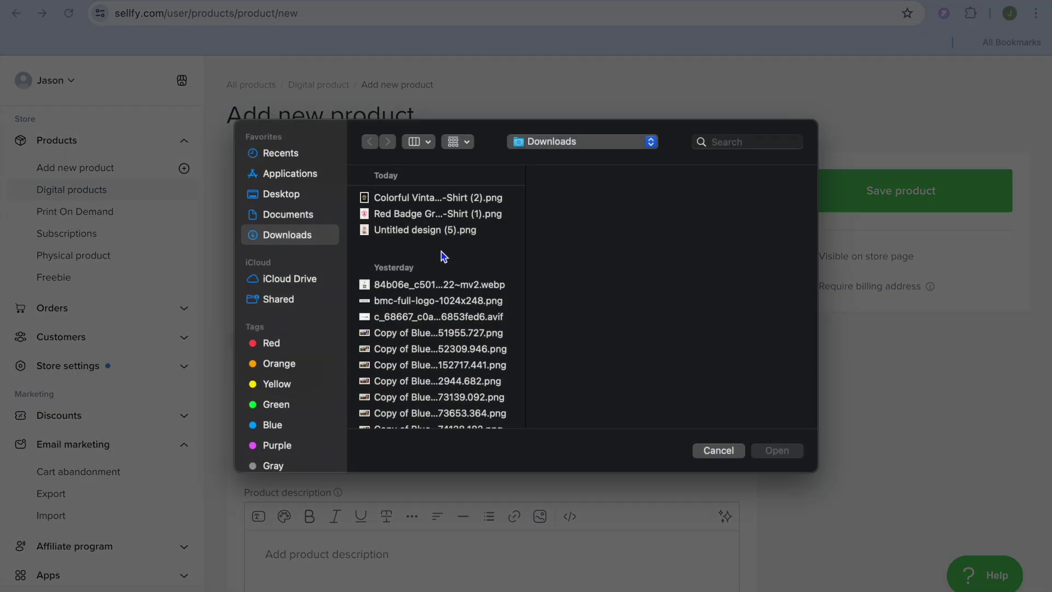
{"action": "left_click", "coordinate": [431, 202]}
{"action": "left_click", "coordinate": [788, 453]}
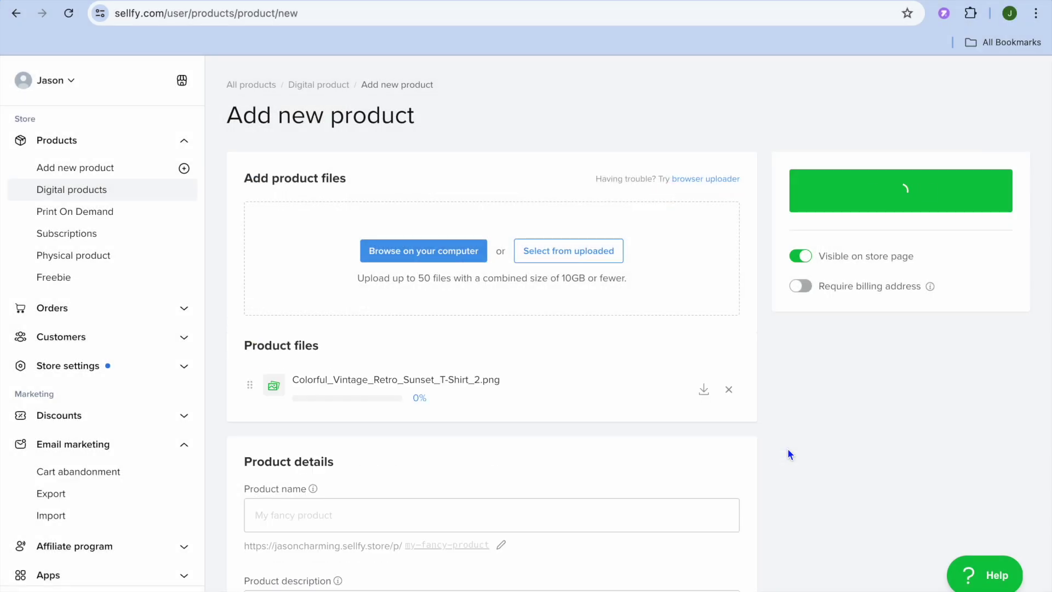
Name the product 'Free Product test' and enter a short test-product description.
{"action": "scroll", "coordinate": [575, 403], "scroll_direction": "down", "scroll_amount": 5}
{"action": "left_click", "coordinate": [305, 248]}
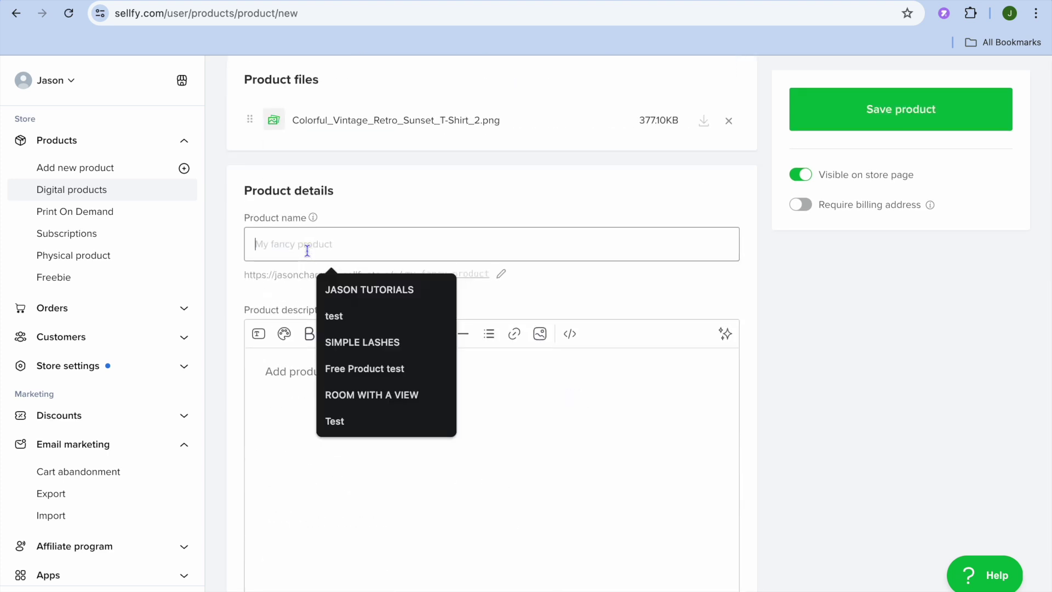
{"action": "left_click", "coordinate": [372, 375]}
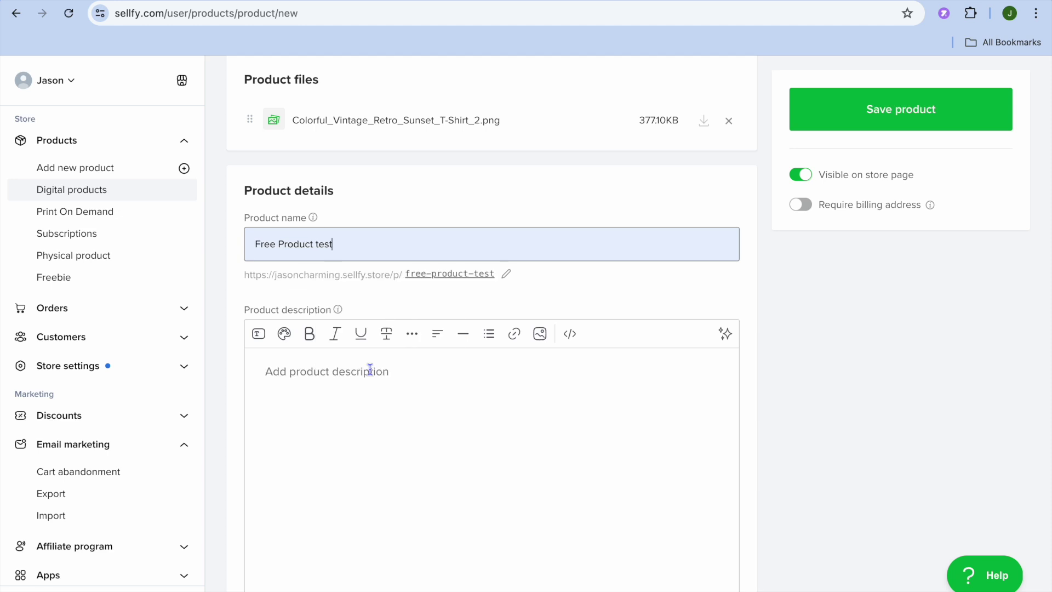
{"action": "scroll", "coordinate": [432, 386], "scroll_direction": "down", "scroll_amount": 3}
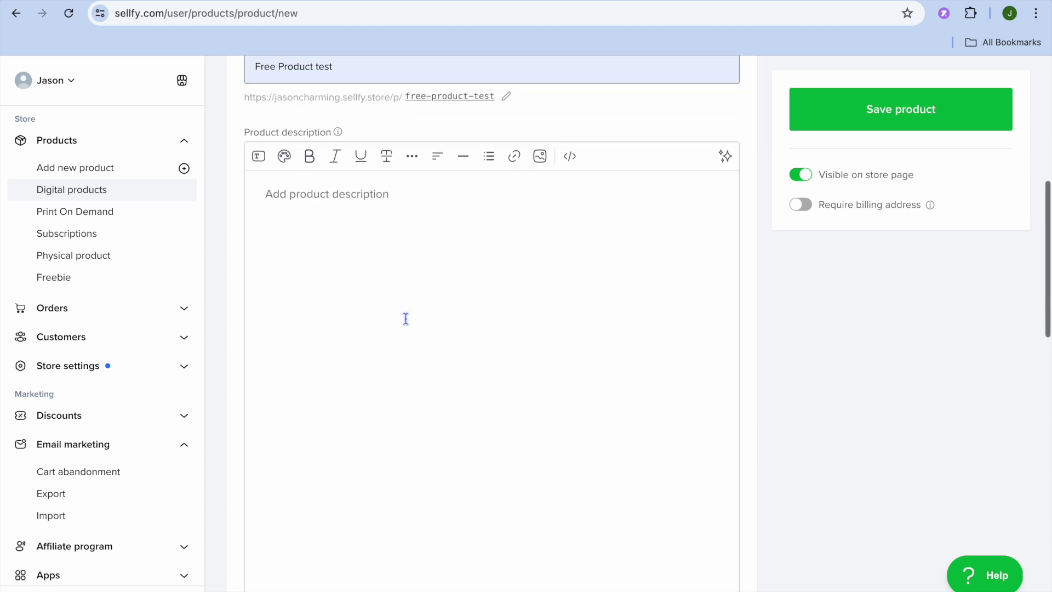
{"action": "left_click", "coordinate": [355, 201]}
{"action": "type", "text": "this t"}
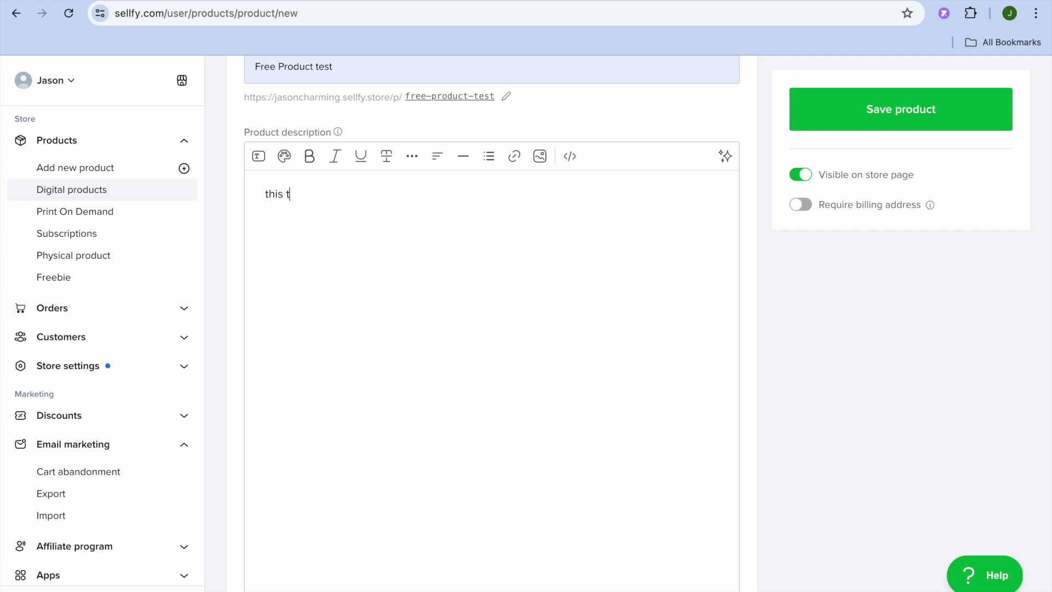
{"action": "key", "text": "BackSpace"}
{"action": "key", "text": "BackSpace"}
{"action": "key", "text": "BackSpace"}
{"action": "type", "text": "s a test product"}
Review the rest of the form with the $10.00 price and save the product.
{"action": "scroll", "coordinate": [443, 276], "scroll_direction": "down", "scroll_amount": 12}
{"action": "scroll", "coordinate": [444, 276], "scroll_direction": "down", "scroll_amount": 1}
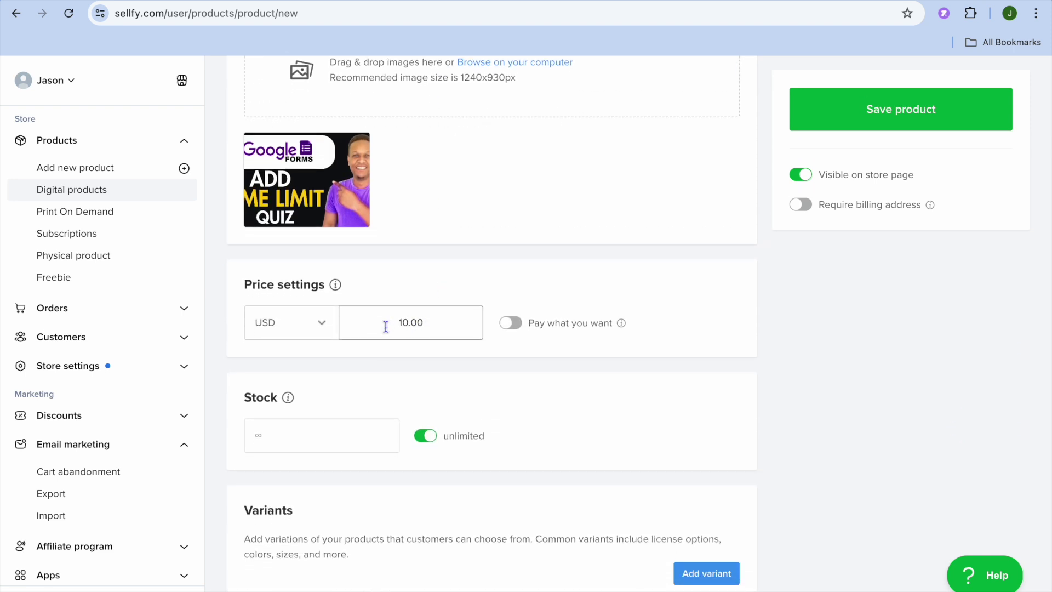
{"action": "scroll", "coordinate": [469, 362], "scroll_direction": "down", "scroll_amount": 3}
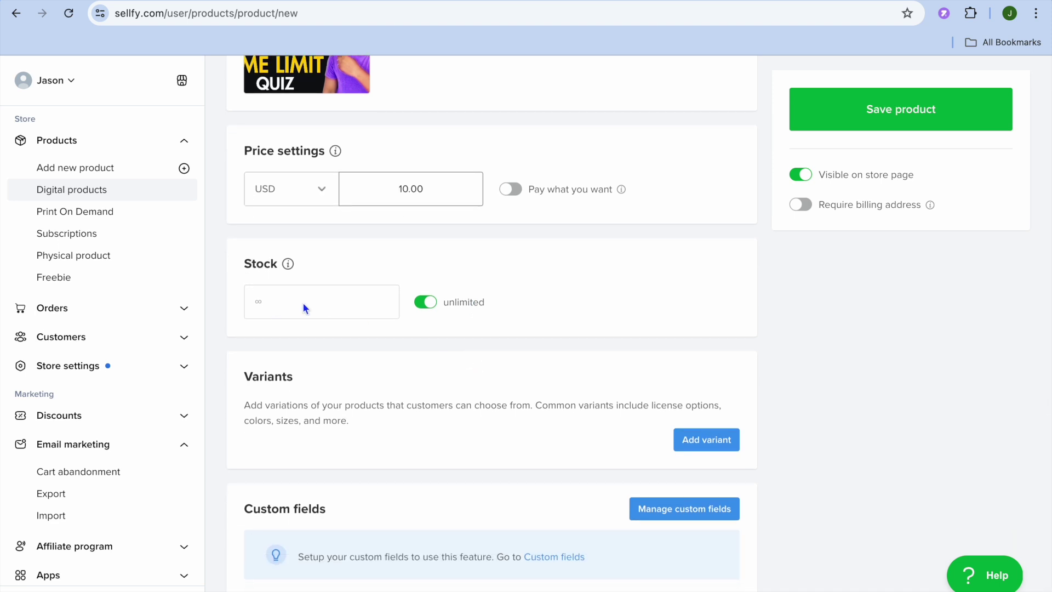
{"action": "scroll", "coordinate": [459, 346], "scroll_direction": "down", "scroll_amount": 2}
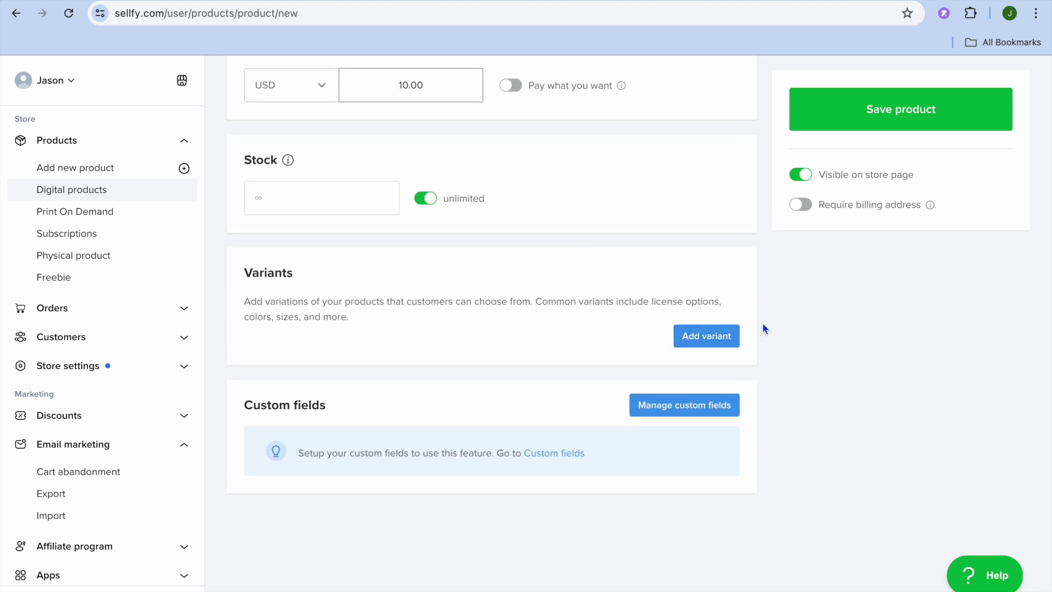
{"action": "scroll", "coordinate": [801, 325], "scroll_direction": "up", "scroll_amount": 4}
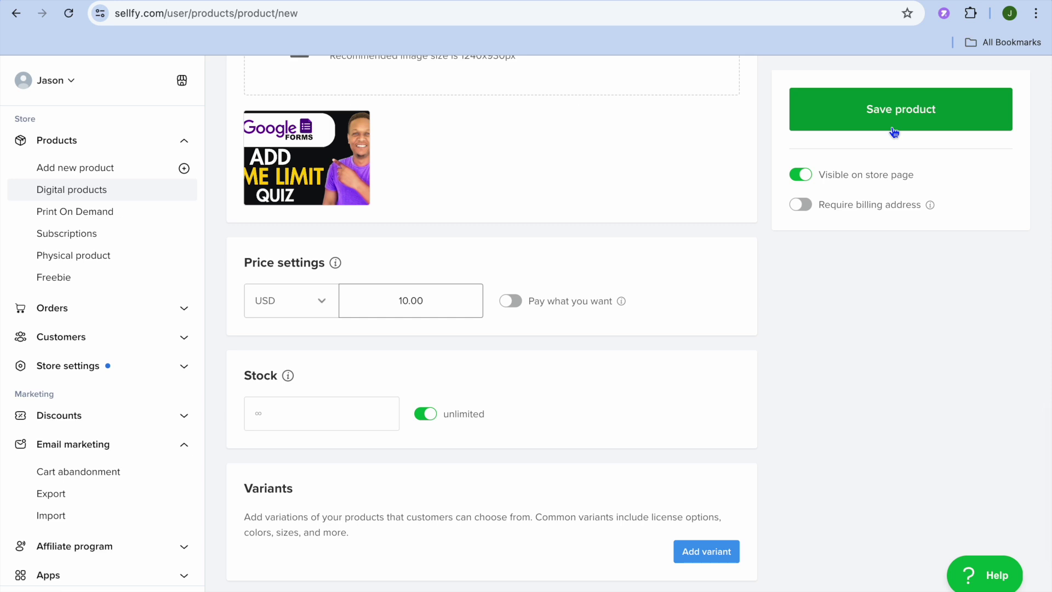
{"action": "left_click", "coordinate": [882, 122]}
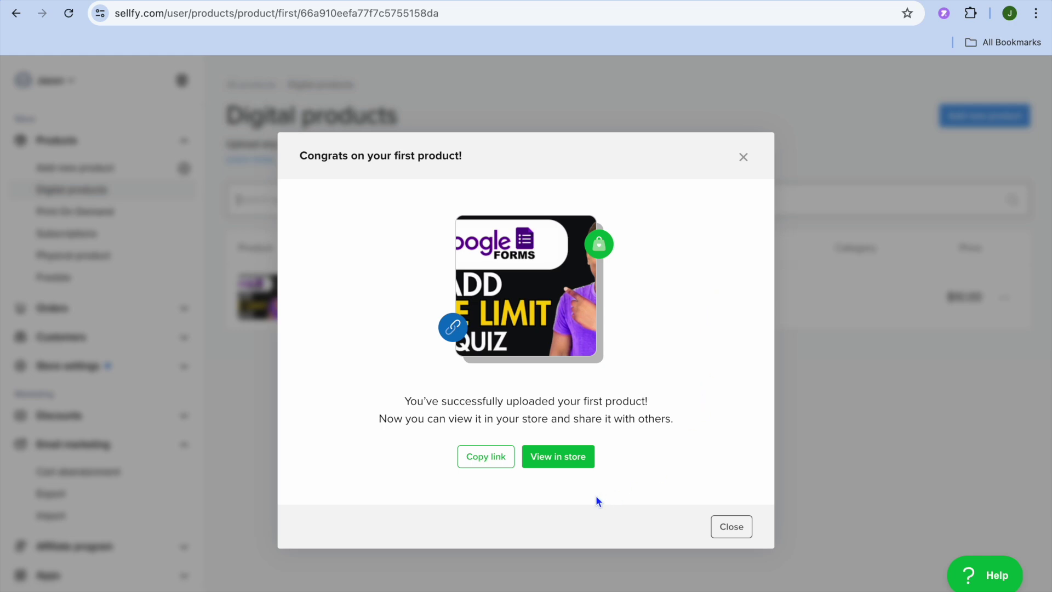
Check Free Product test at $10 on the live store, then close the Congrats dialog.
{"action": "left_click", "coordinate": [574, 455]}
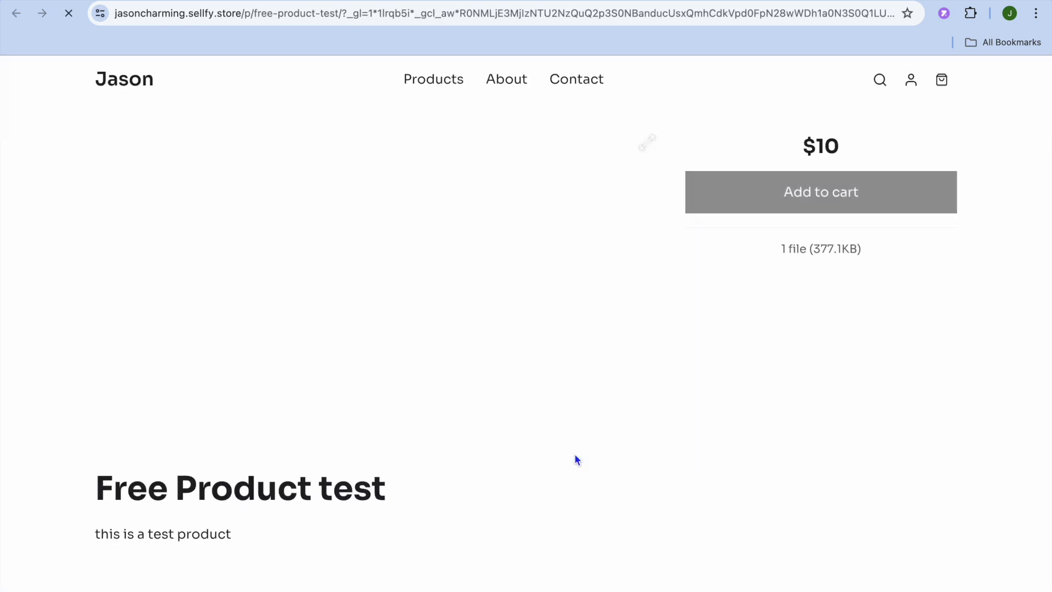
{"action": "scroll", "coordinate": [651, 280], "scroll_direction": "down", "scroll_amount": 3}
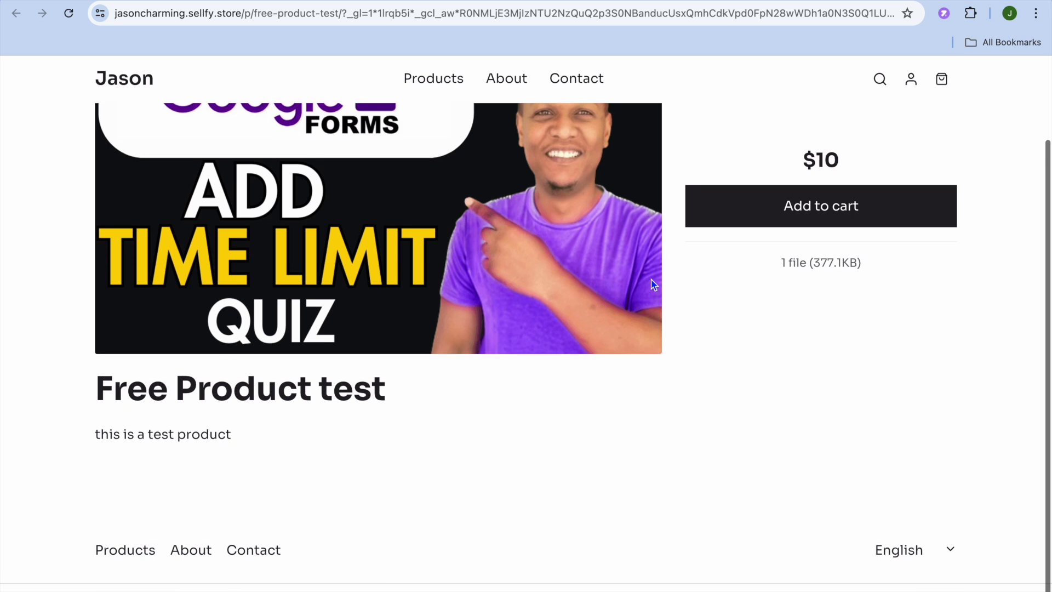
{"action": "scroll", "coordinate": [651, 283], "scroll_direction": "up", "scroll_amount": 3}
{"action": "scroll", "coordinate": [651, 283], "scroll_direction": "down", "scroll_amount": 3}
{"action": "scroll", "coordinate": [653, 284], "scroll_direction": "up", "scroll_amount": 3}
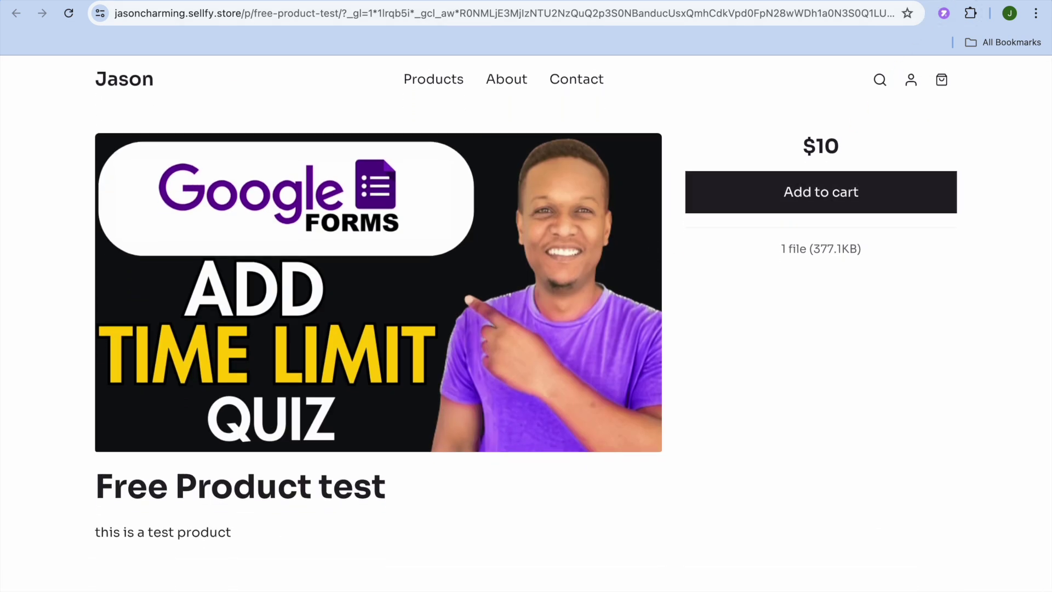
{"action": "key", "text": "ctrl+w"}
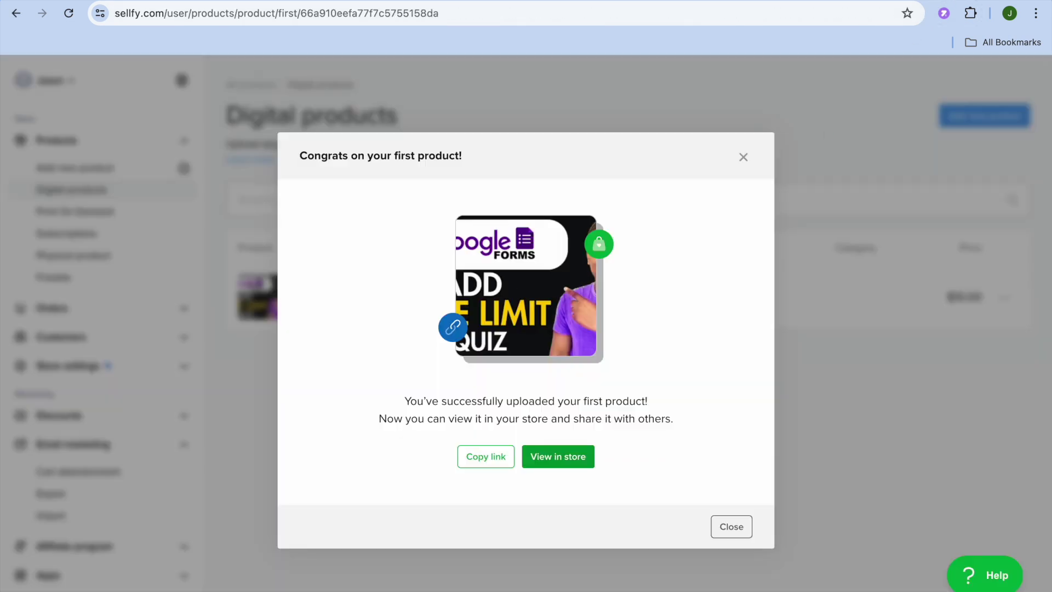
{"action": "left_click", "coordinate": [743, 157]}
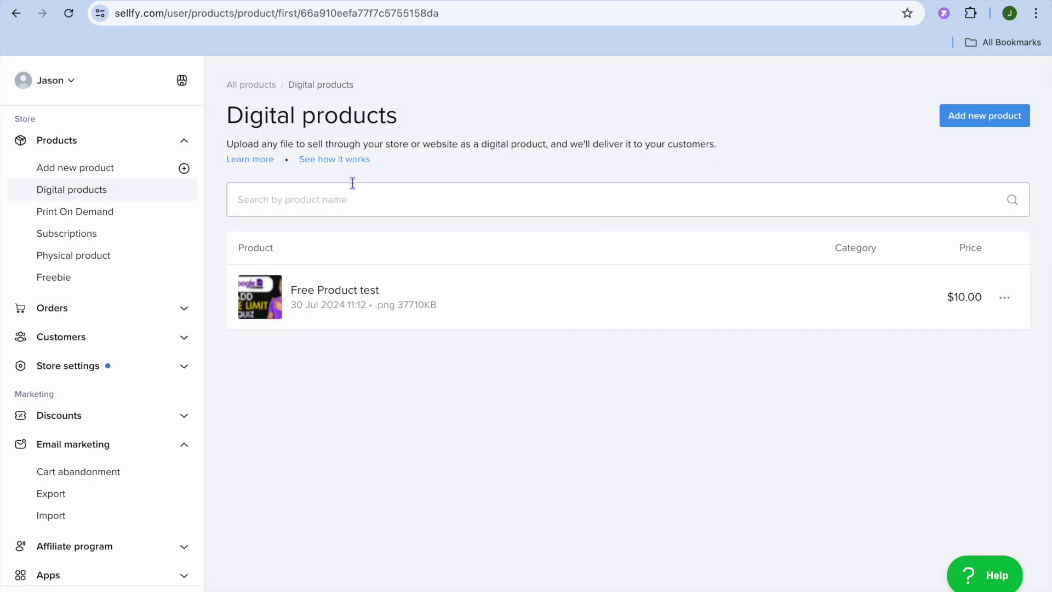
Add a new Print On Demand product, choosing the Denim Bucket Hat from Hats.
{"action": "left_click", "coordinate": [101, 214]}
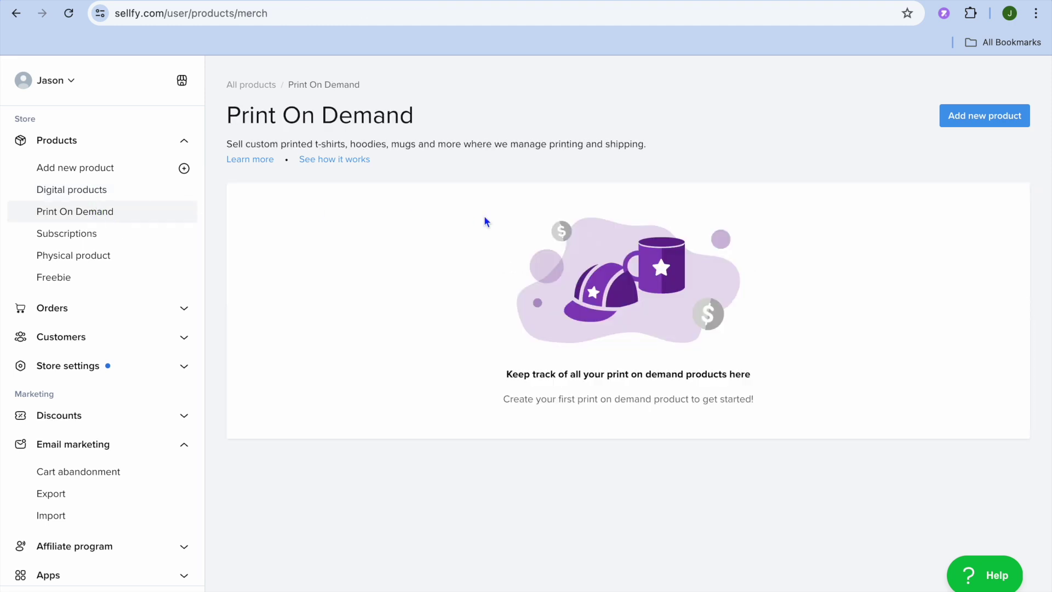
{"action": "left_click", "coordinate": [984, 116]}
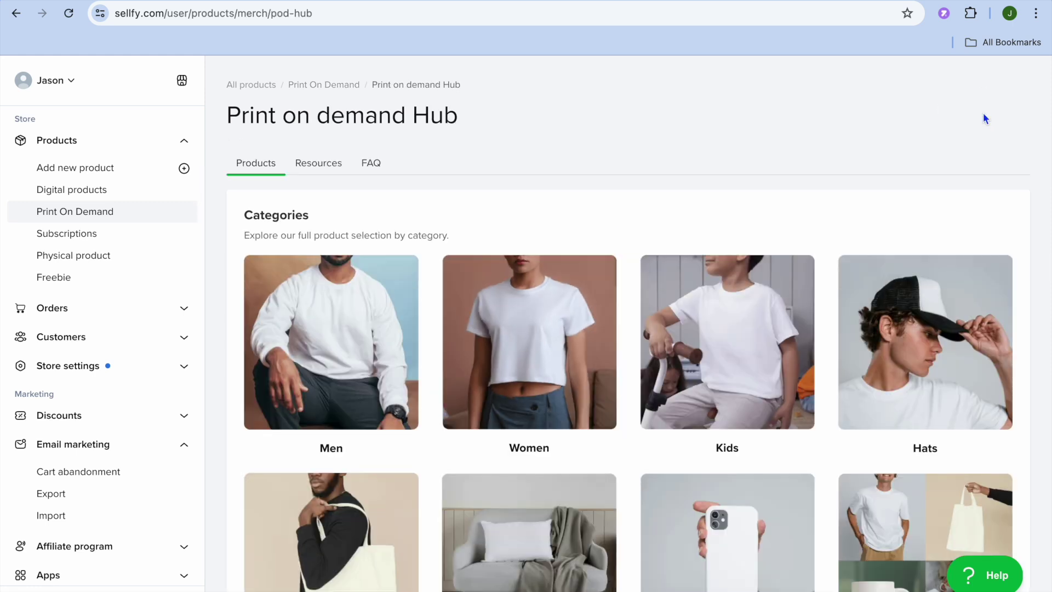
{"action": "scroll", "coordinate": [581, 278], "scroll_direction": "down", "scroll_amount": 7}
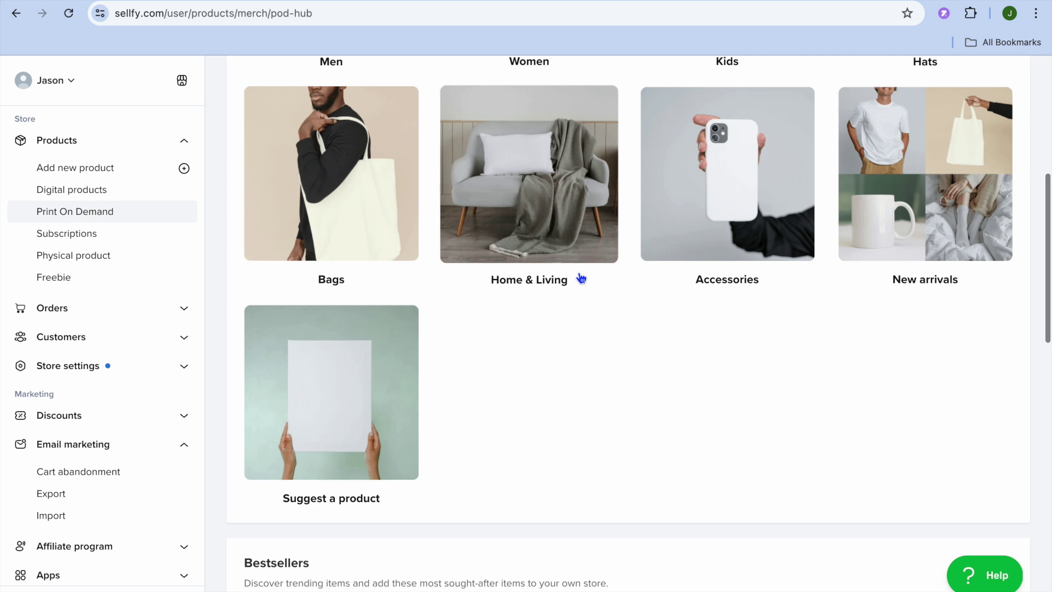
{"action": "scroll", "coordinate": [581, 277], "scroll_direction": "up", "scroll_amount": 3}
{"action": "scroll", "coordinate": [581, 278], "scroll_direction": "up", "scroll_amount": 1}
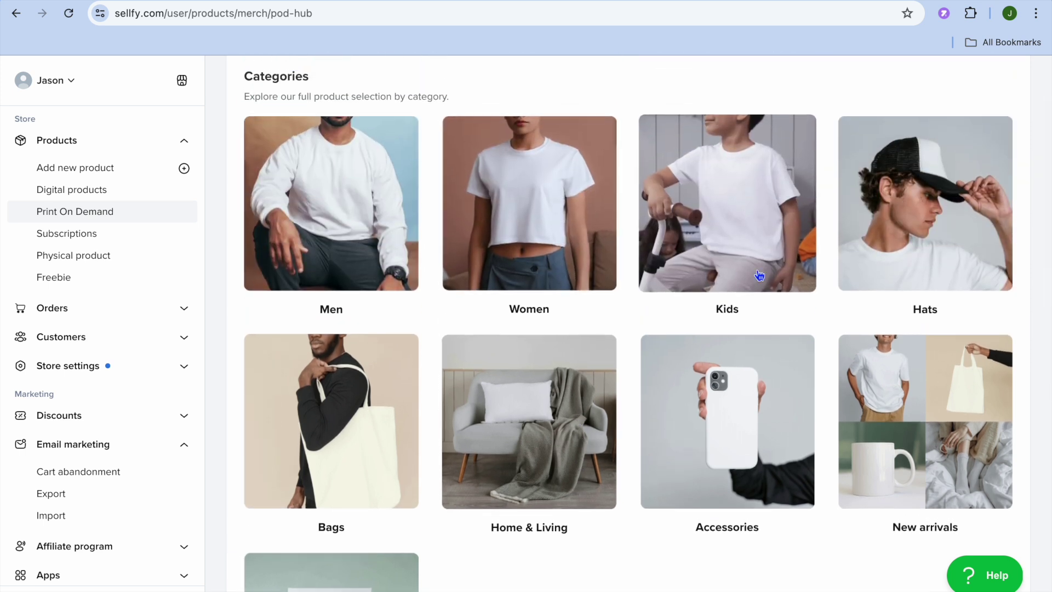
{"action": "left_click", "coordinate": [934, 200]}
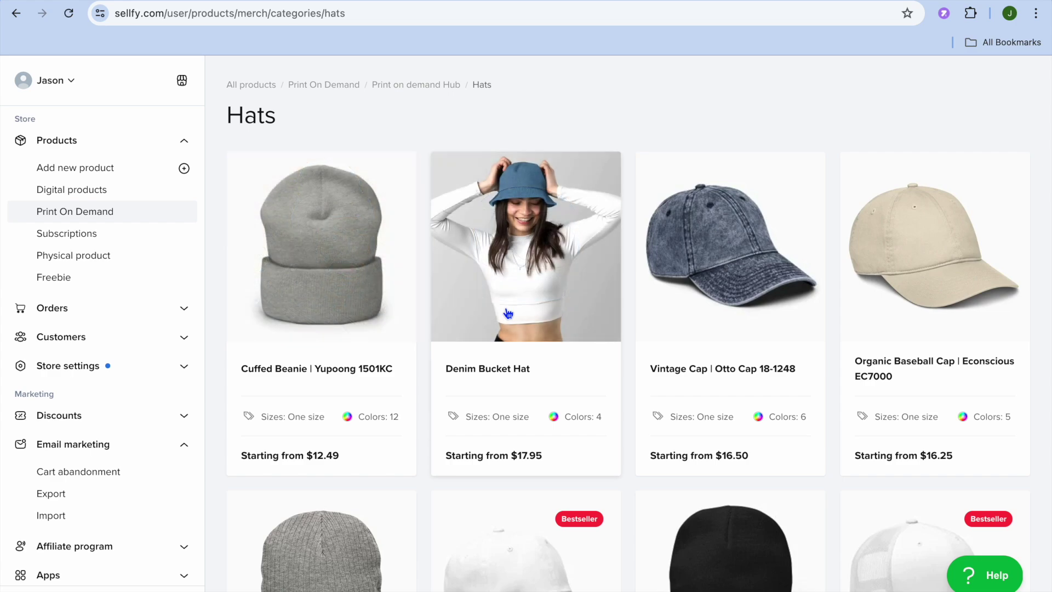
{"action": "scroll", "coordinate": [682, 286], "scroll_direction": "down", "scroll_amount": 7}
{"action": "scroll", "coordinate": [683, 286], "scroll_direction": "up", "scroll_amount": 7}
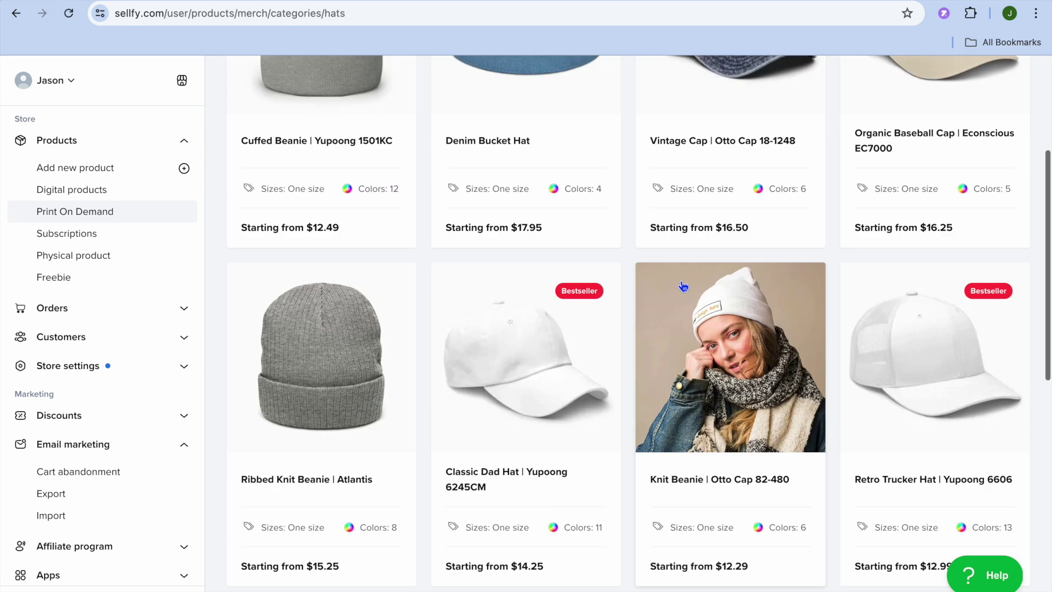
{"action": "left_click", "coordinate": [540, 244]}
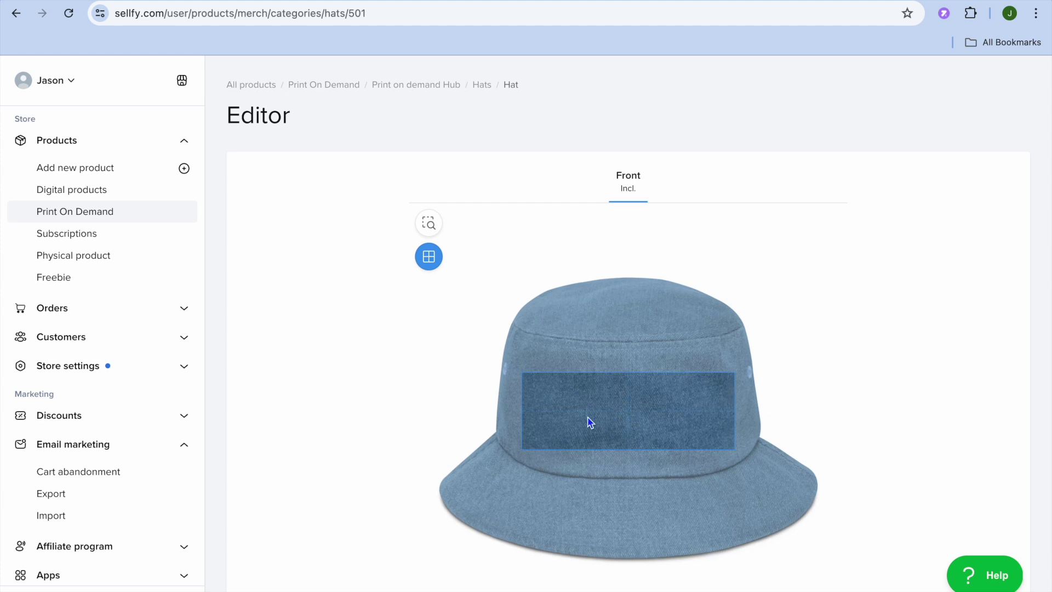
Bring up the hat's graphic upload area and accept the acceptable content terms.
{"action": "scroll", "coordinate": [629, 433], "scroll_direction": "down", "scroll_amount": 8}
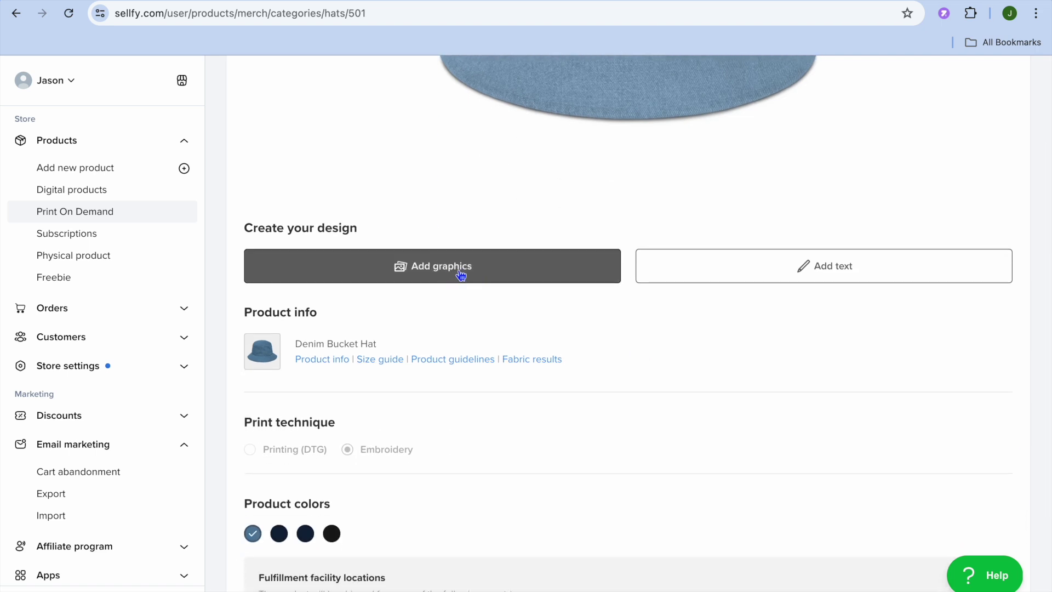
{"action": "left_click", "coordinate": [454, 271]}
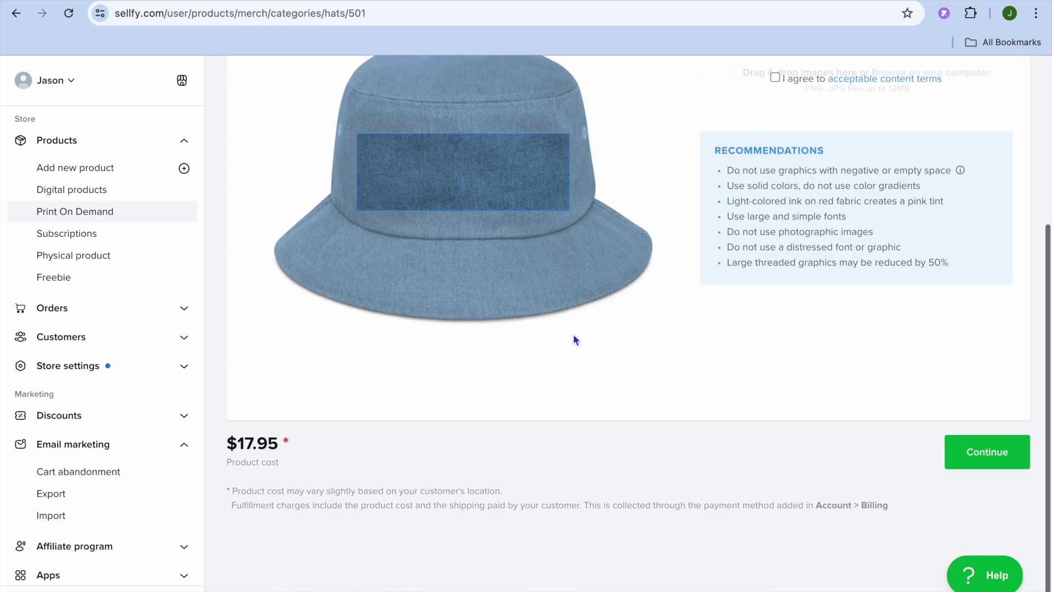
{"action": "scroll", "coordinate": [574, 337], "scroll_direction": "up", "scroll_amount": 3}
{"action": "scroll", "coordinate": [574, 337], "scroll_direction": "up", "scroll_amount": 1}
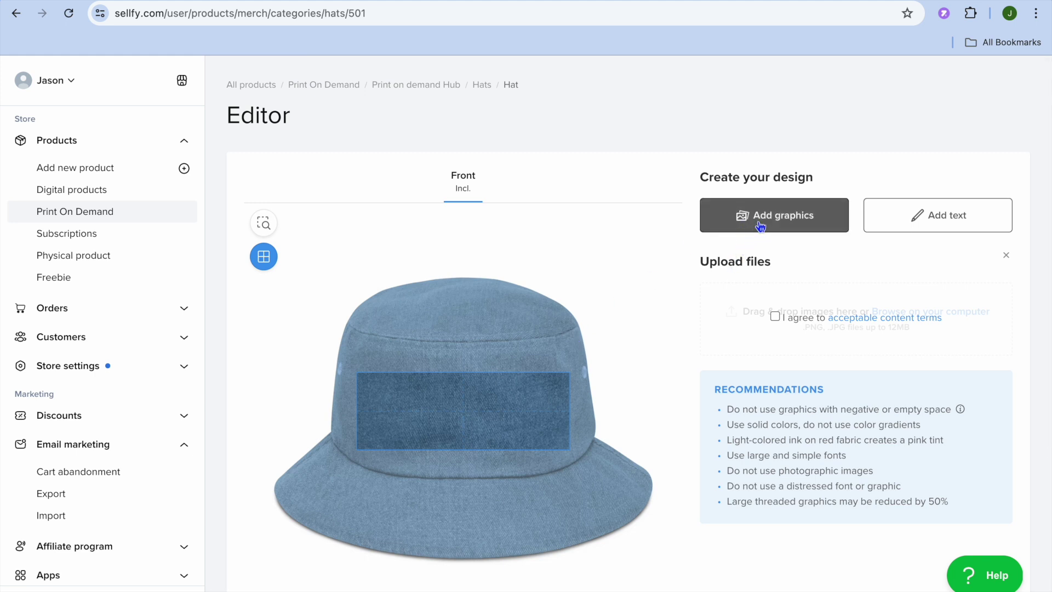
{"action": "left_click", "coordinate": [1004, 256]}
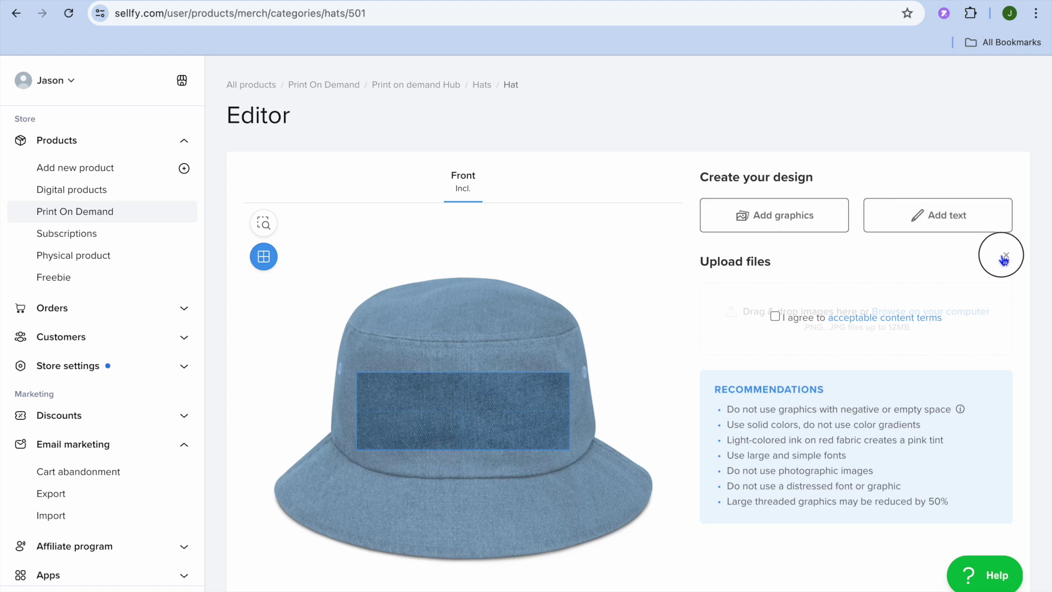
{"action": "scroll", "coordinate": [593, 415], "scroll_direction": "down", "scroll_amount": 10}
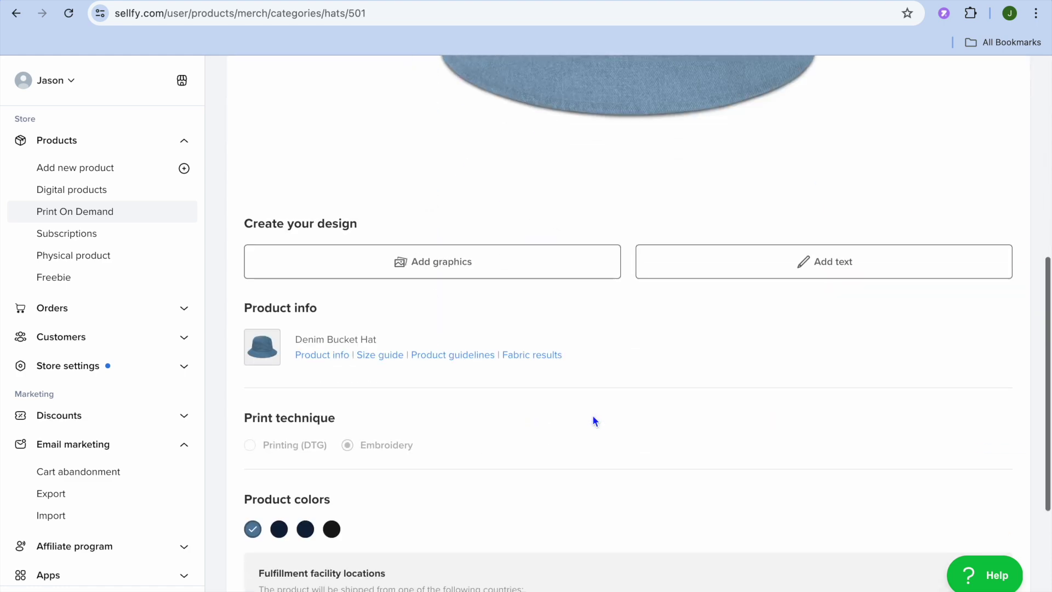
{"action": "left_click", "coordinate": [480, 271]}
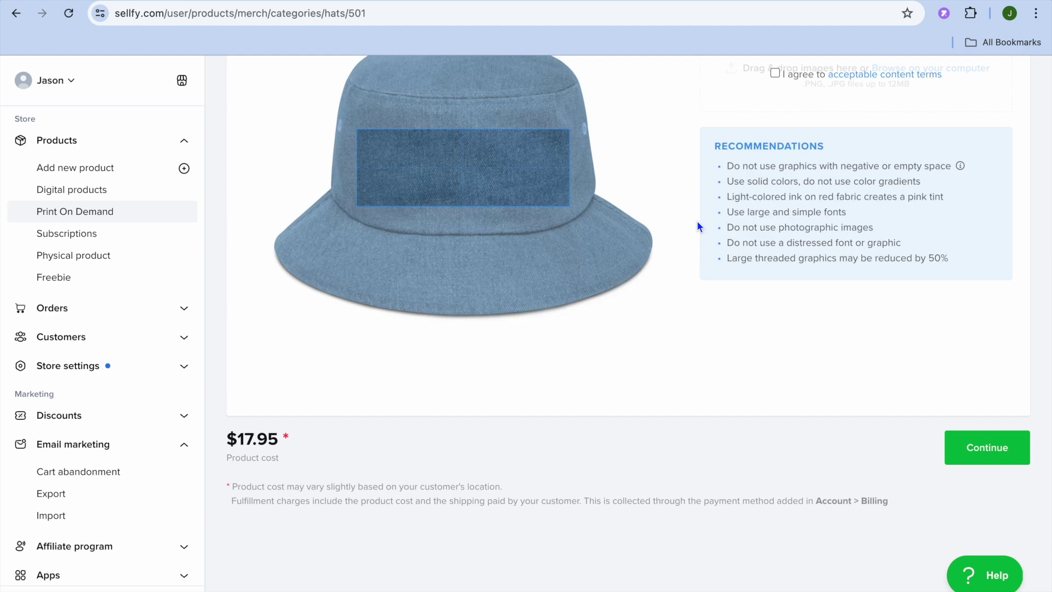
{"action": "scroll", "coordinate": [697, 222], "scroll_direction": "up", "scroll_amount": 5}
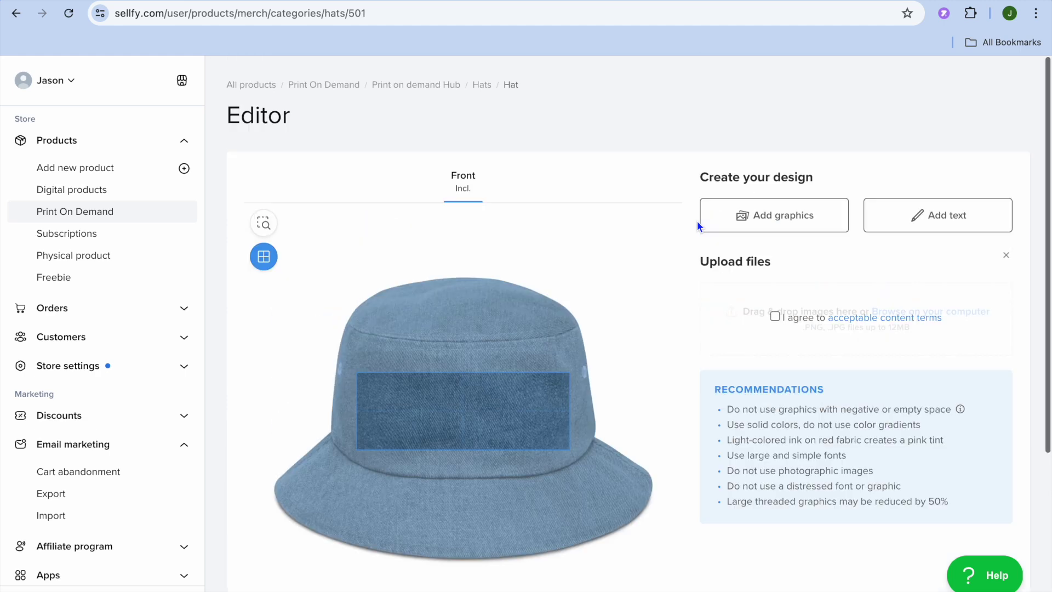
{"action": "left_click", "coordinate": [775, 316]}
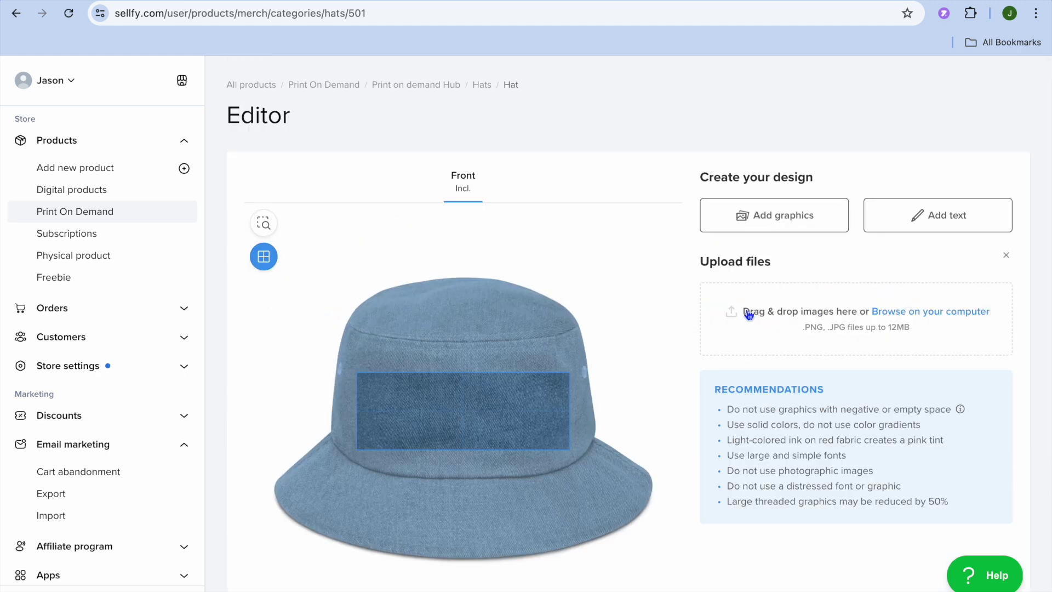
Upload 'Red Badge Graphic Coffee T-Shirt (1).png' from Downloads onto the hat front.
{"action": "left_click", "coordinate": [910, 313]}
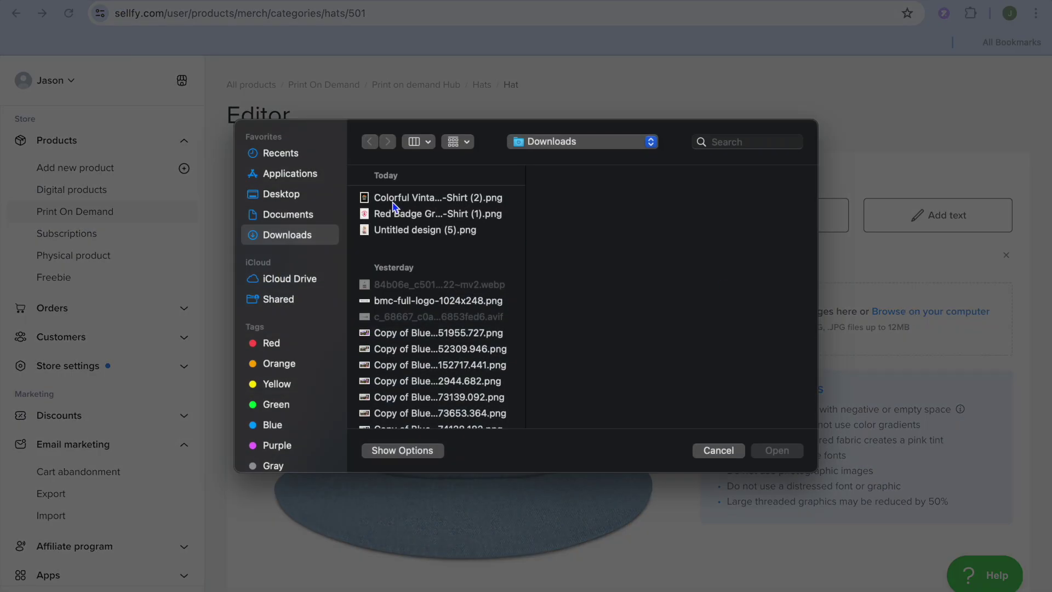
{"action": "left_click", "coordinate": [425, 229]}
{"action": "left_click", "coordinate": [428, 214]}
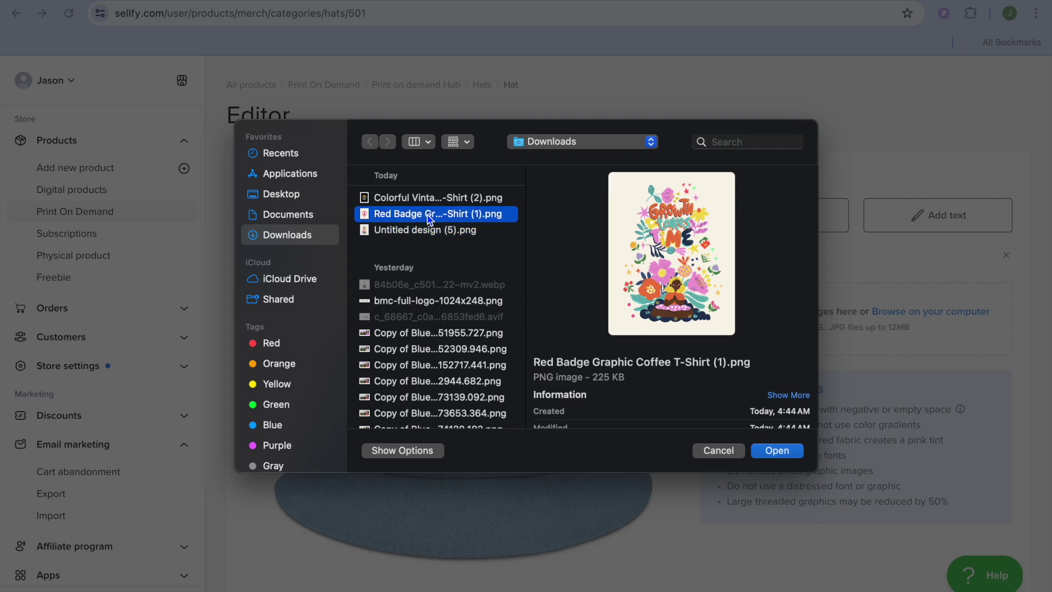
{"action": "left_click", "coordinate": [773, 450]}
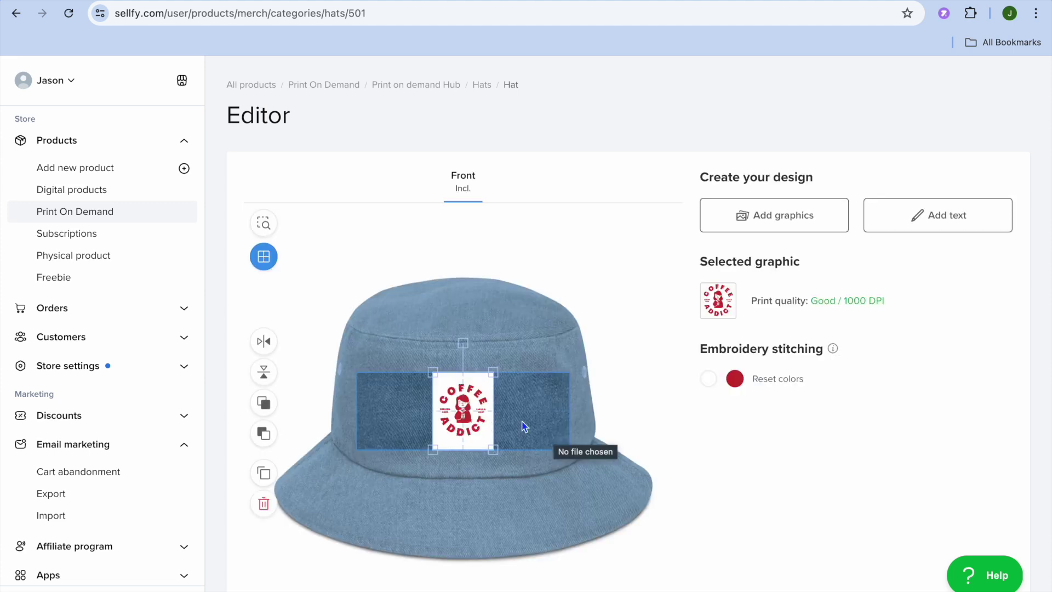
Continue to product details and name the hat 'test'.
{"action": "scroll", "coordinate": [581, 412], "scroll_direction": "down", "scroll_amount": 5}
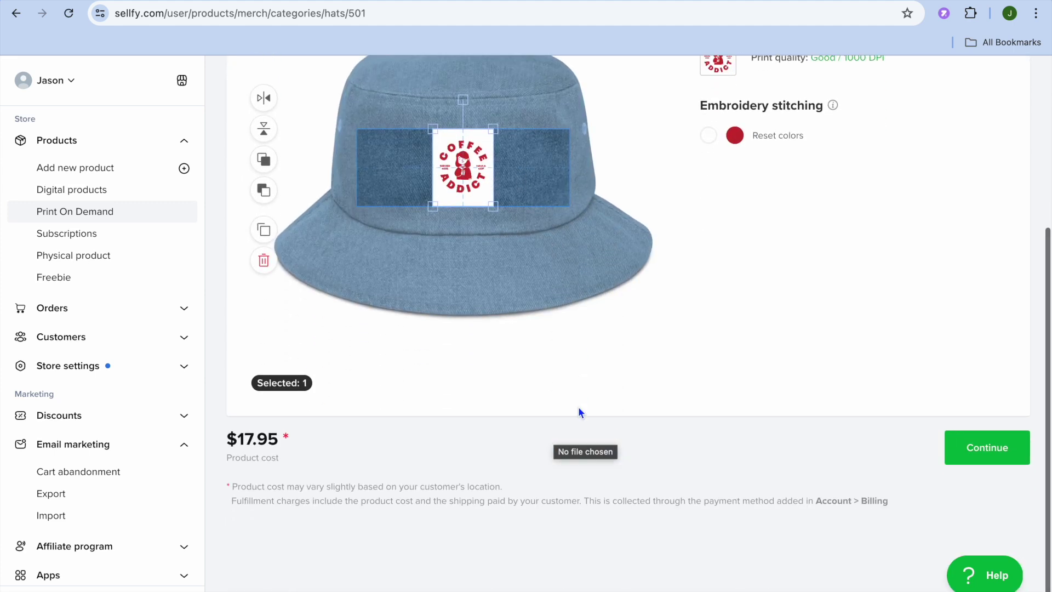
{"action": "left_click", "coordinate": [1011, 456]}
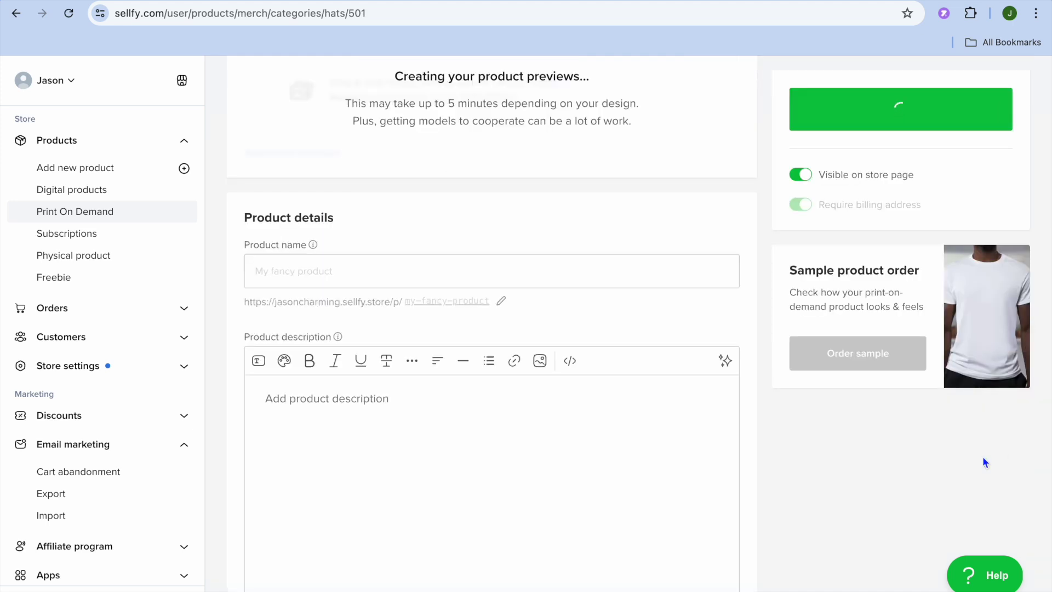
{"action": "left_click", "coordinate": [384, 271]}
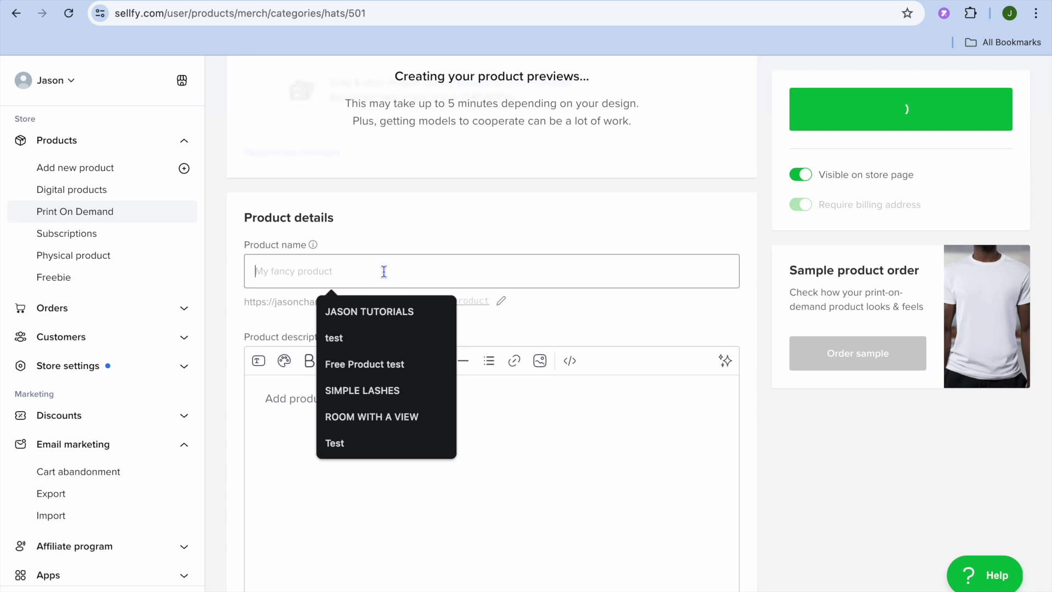
{"action": "left_click", "coordinate": [356, 337]}
Keep the 25.00 USD selling price and save the hat product.
{"action": "scroll", "coordinate": [349, 377], "scroll_direction": "down", "scroll_amount": 5}
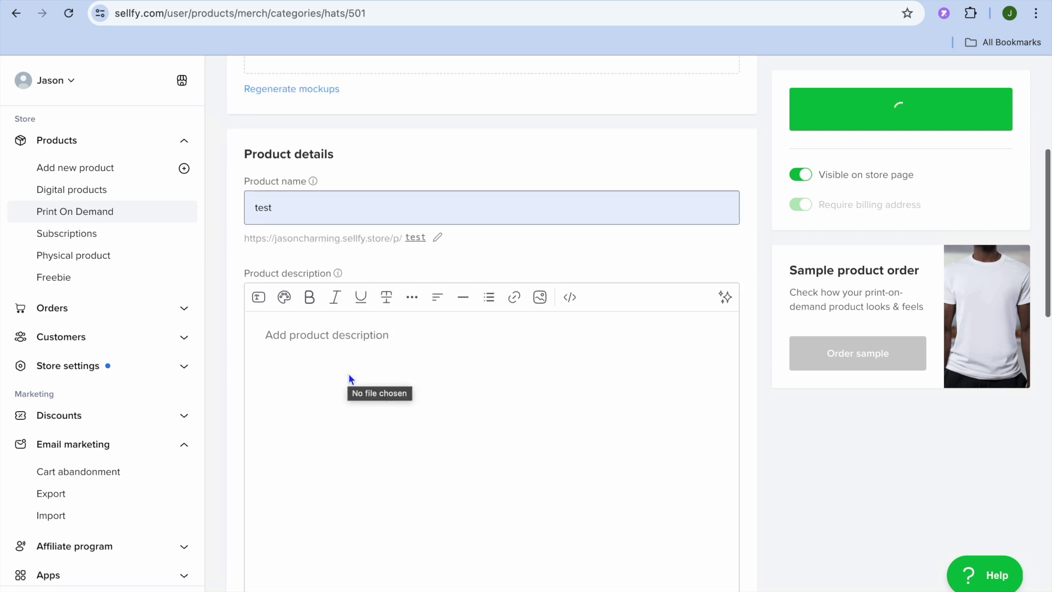
{"action": "scroll", "coordinate": [348, 373], "scroll_direction": "down", "scroll_amount": 5}
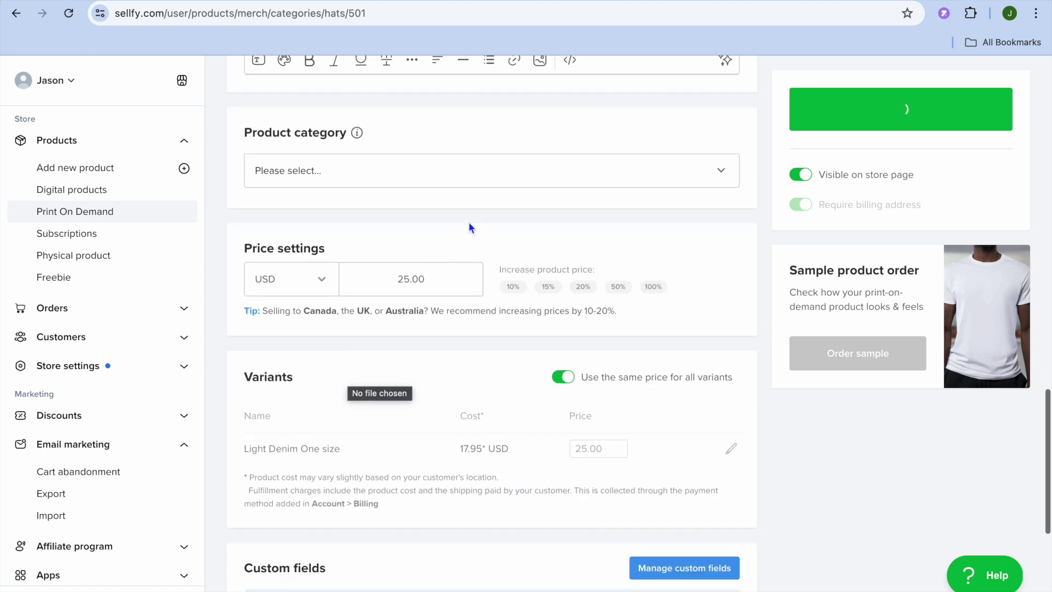
{"action": "left_click", "coordinate": [437, 273]}
{"action": "scroll", "coordinate": [437, 274], "scroll_direction": "down", "scroll_amount": 3}
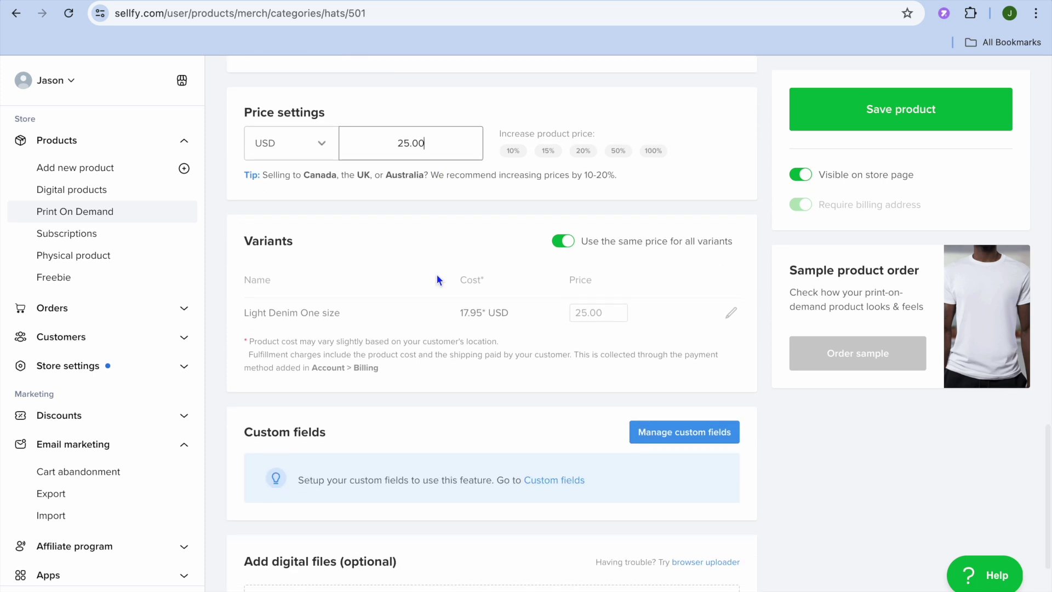
{"action": "scroll", "coordinate": [437, 280], "scroll_direction": "down", "scroll_amount": 2}
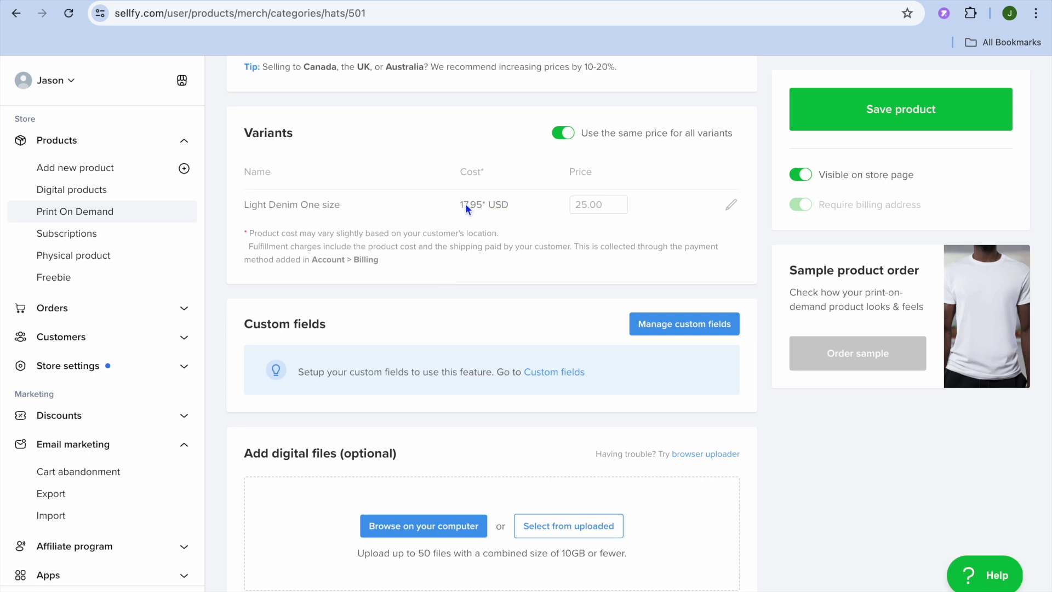
{"action": "scroll", "coordinate": [549, 278], "scroll_direction": "down", "scroll_amount": 2}
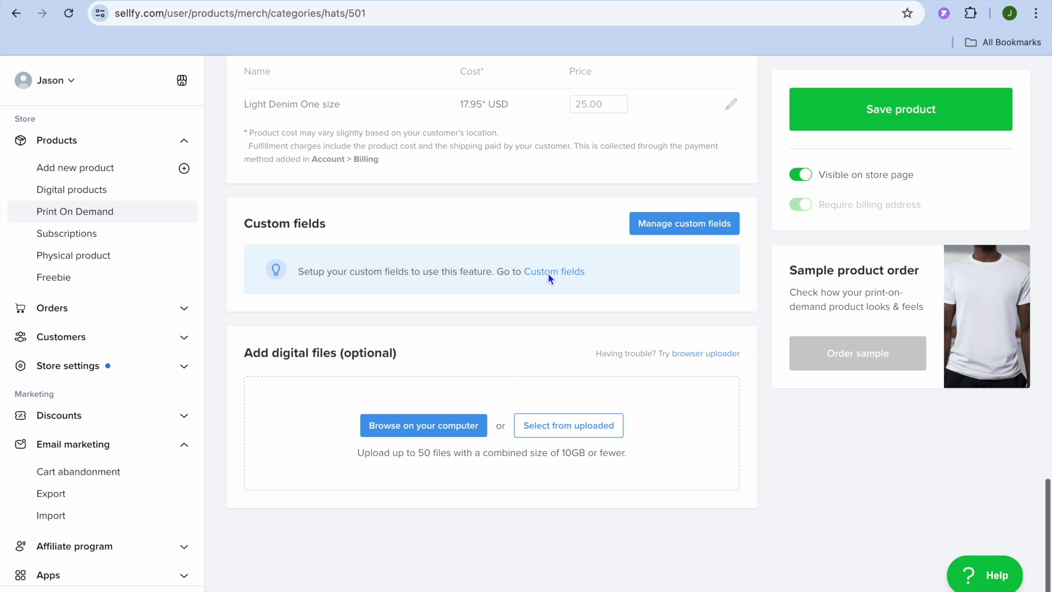
{"action": "scroll", "coordinate": [550, 277], "scroll_direction": "up", "scroll_amount": 8}
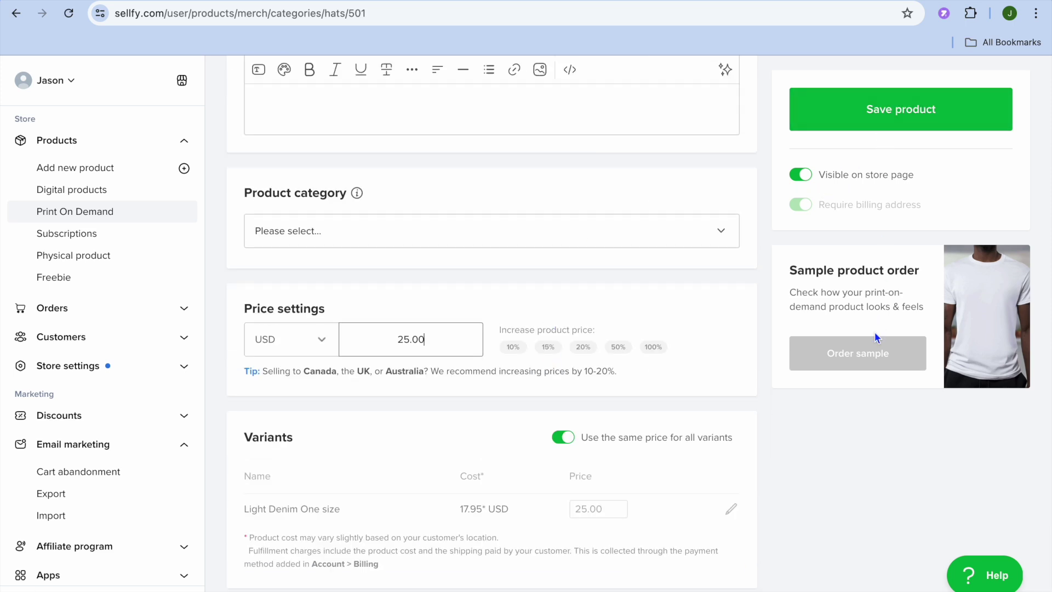
{"action": "left_click", "coordinate": [894, 120]}
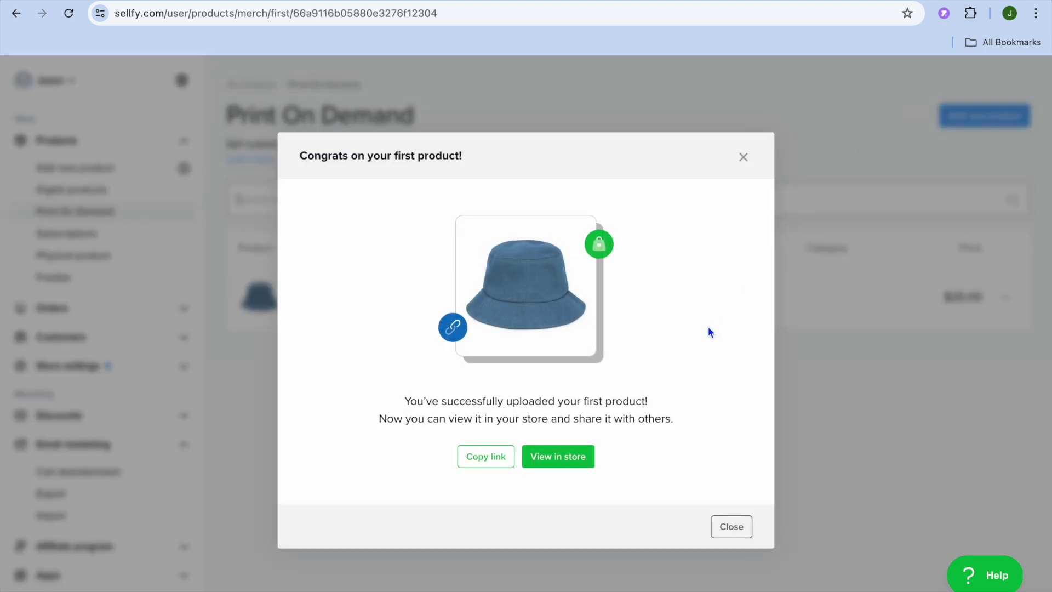
Preview the $25 test hat in the live store, including the model photo, then dismiss the congratulations.
{"action": "left_click", "coordinate": [561, 458]}
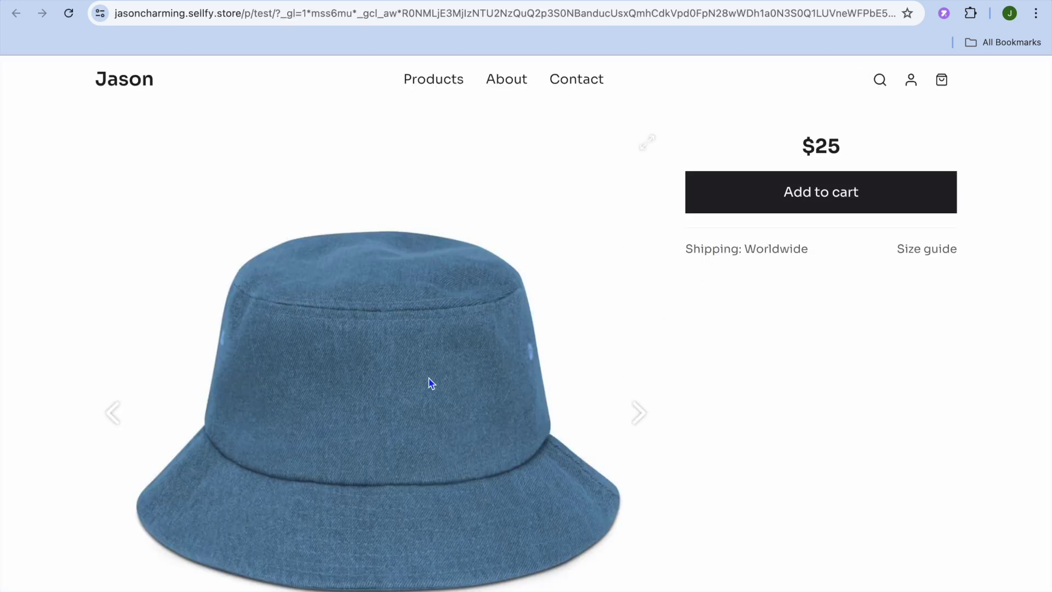
{"action": "scroll", "coordinate": [431, 382], "scroll_direction": "down", "scroll_amount": 6}
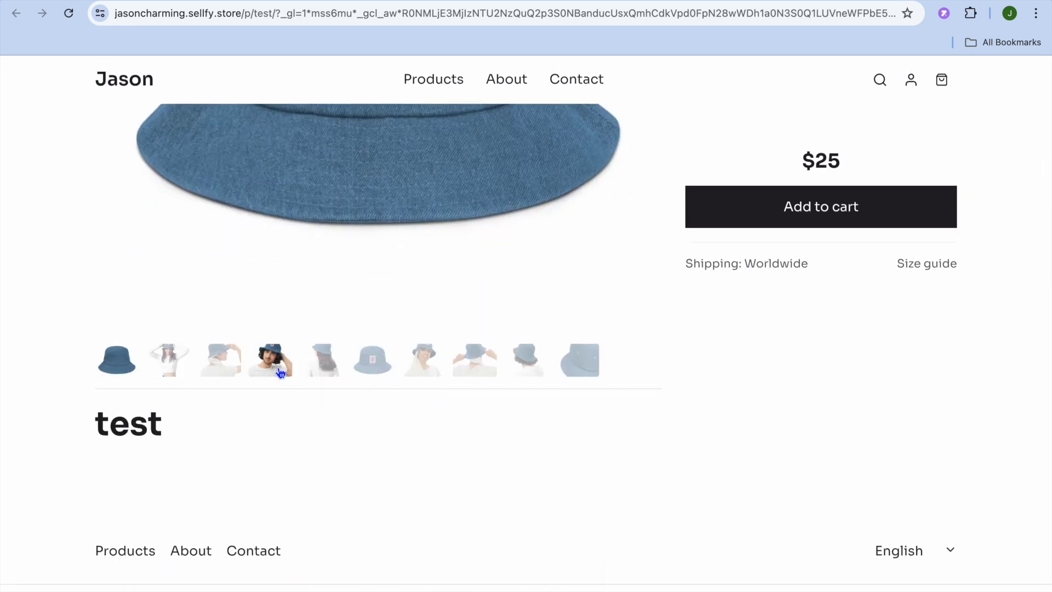
{"action": "left_click", "coordinate": [276, 369]}
{"action": "scroll", "coordinate": [278, 368], "scroll_direction": "up", "scroll_amount": 6}
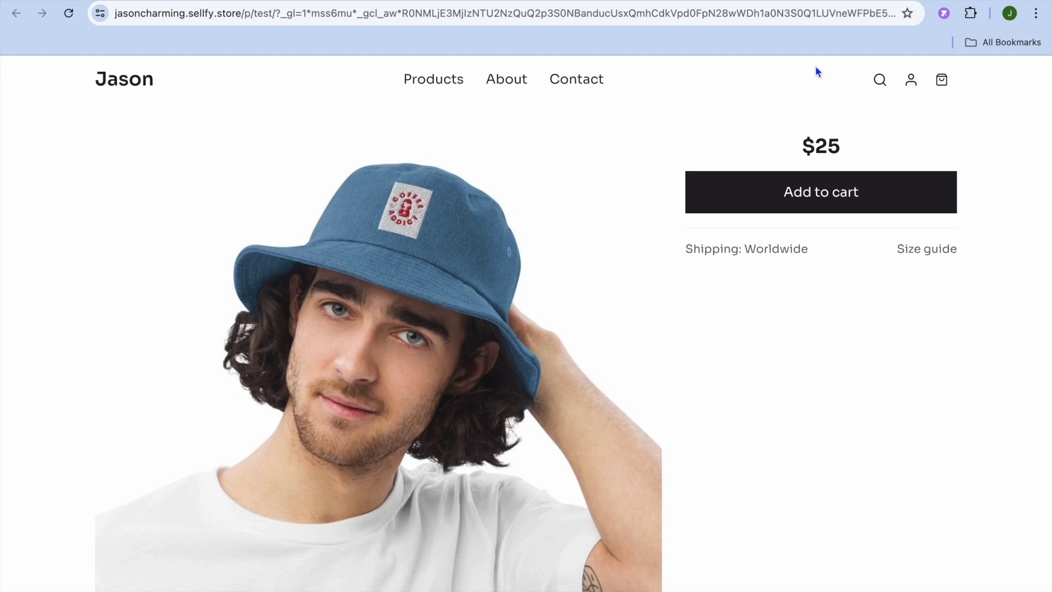
{"action": "key", "text": "ctrl+w"}
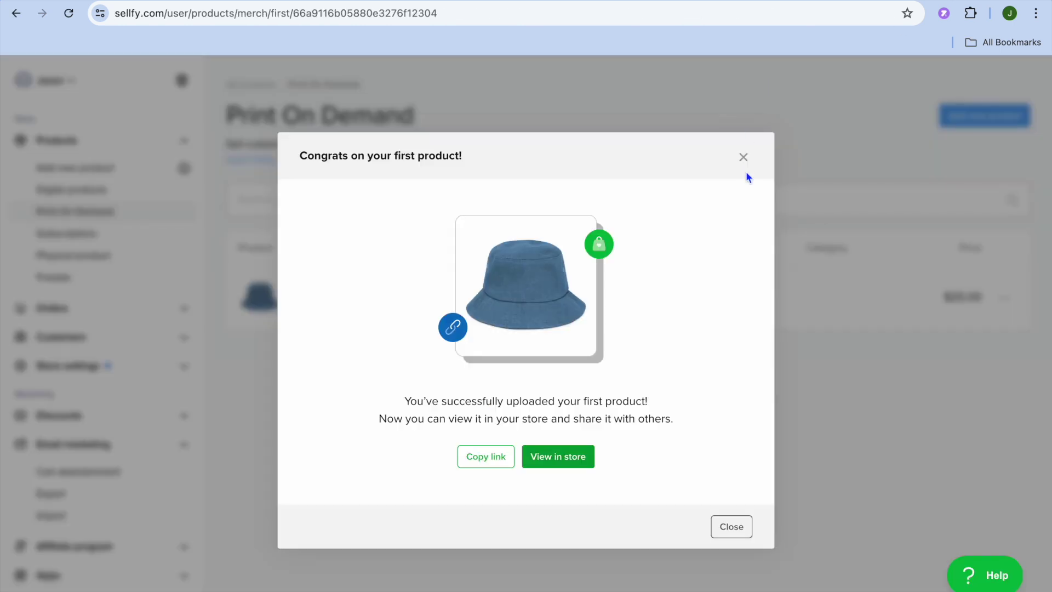
{"action": "left_click", "coordinate": [742, 158]}
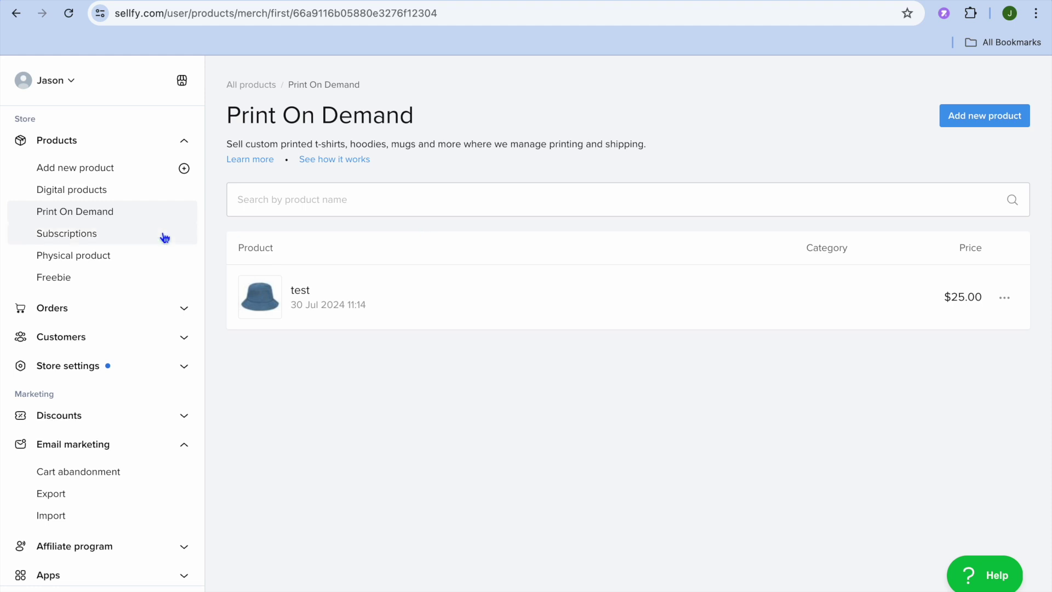
Start a new subscription product and keep its 10.00 USD fee billed per month.
{"action": "left_click", "coordinate": [125, 244]}
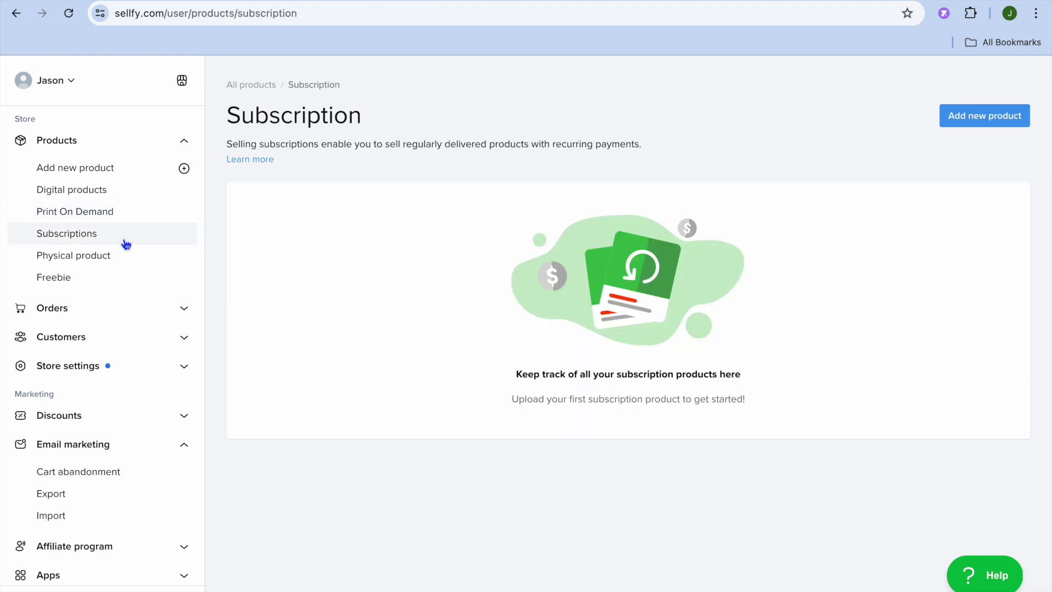
{"action": "left_click", "coordinate": [947, 129]}
{"action": "scroll", "coordinate": [613, 274], "scroll_direction": "down", "scroll_amount": 4}
{"action": "scroll", "coordinate": [613, 273], "scroll_direction": "up", "scroll_amount": 4}
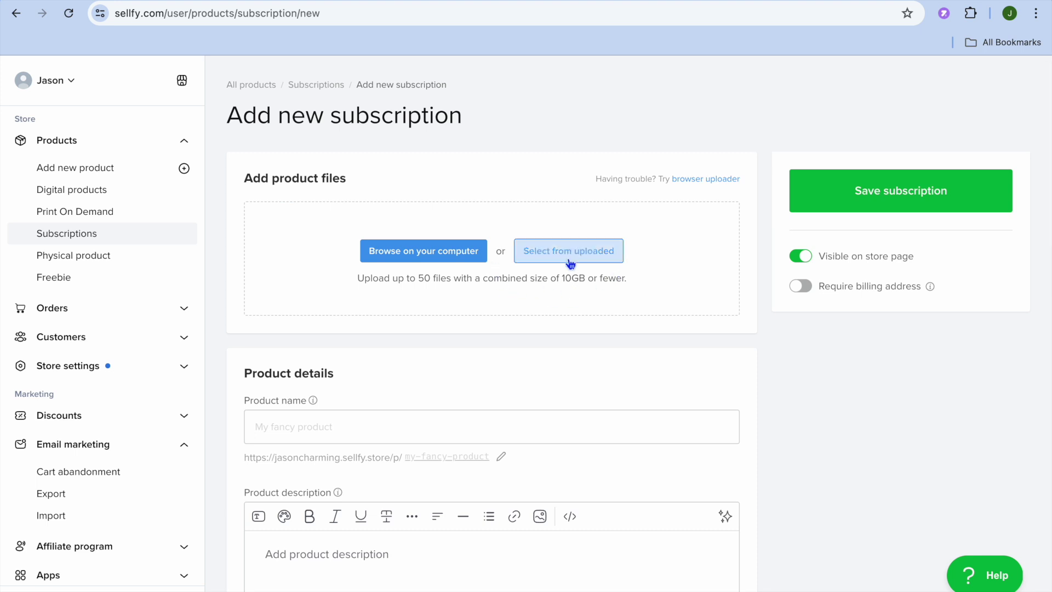
{"action": "scroll", "coordinate": [511, 270], "scroll_direction": "down", "scroll_amount": 3}
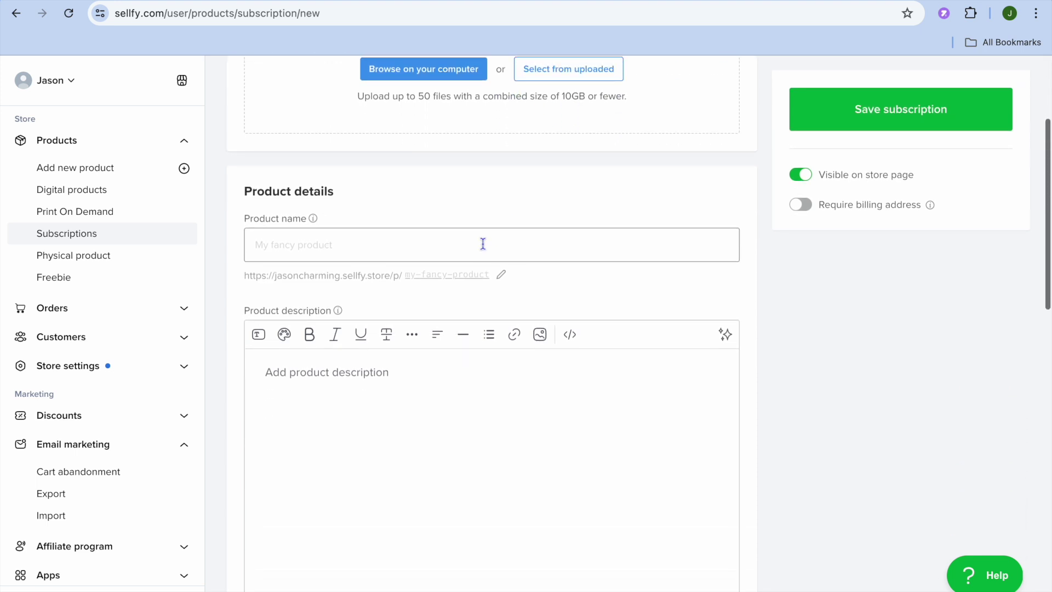
{"action": "scroll", "coordinate": [482, 243], "scroll_direction": "down", "scroll_amount": 5}
{"action": "scroll", "coordinate": [483, 243], "scroll_direction": "down", "scroll_amount": 6}
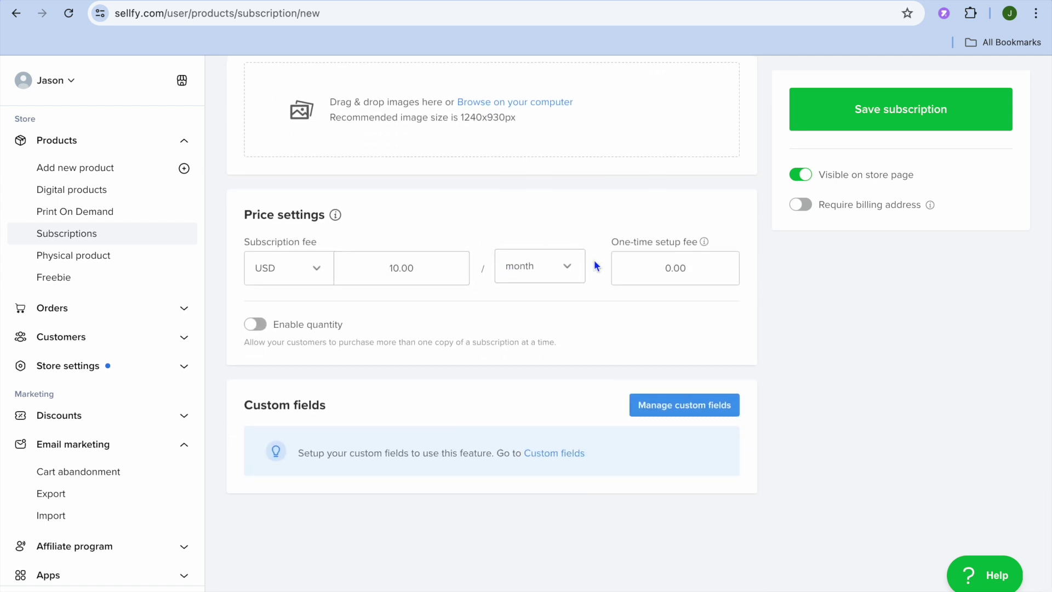
{"action": "left_click", "coordinate": [566, 266]}
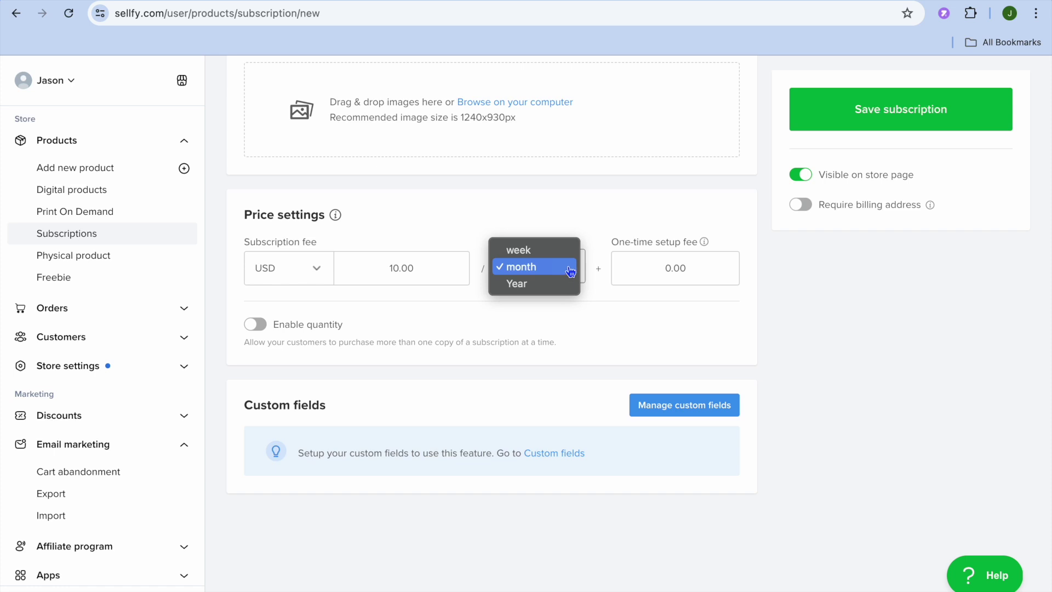
{"action": "left_click", "coordinate": [94, 258]}
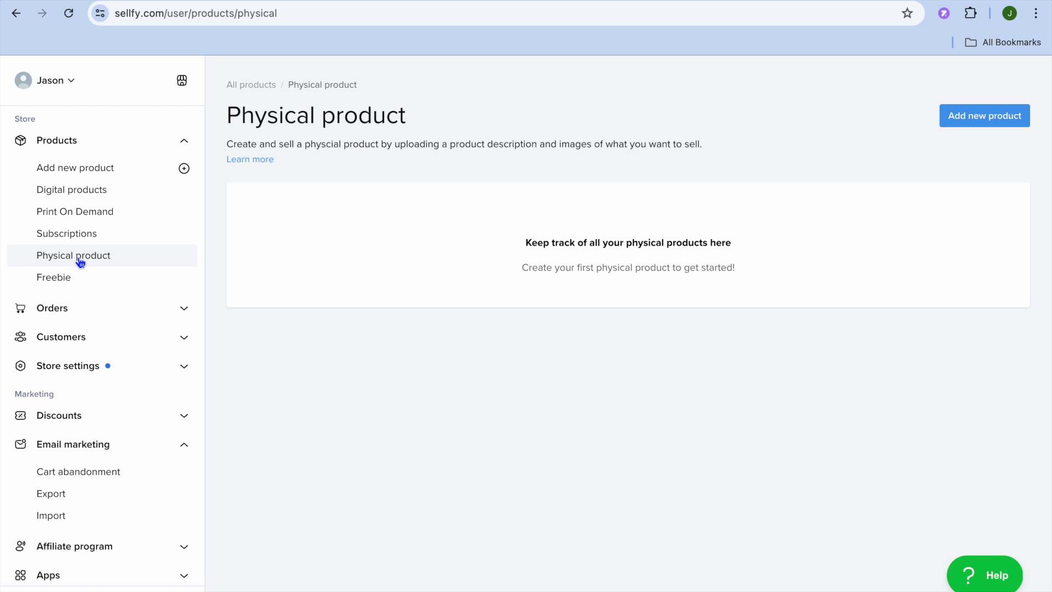
Browse the Freebies, Orders and Customers pages, then bring up Store settings.
{"action": "left_click", "coordinate": [70, 283]}
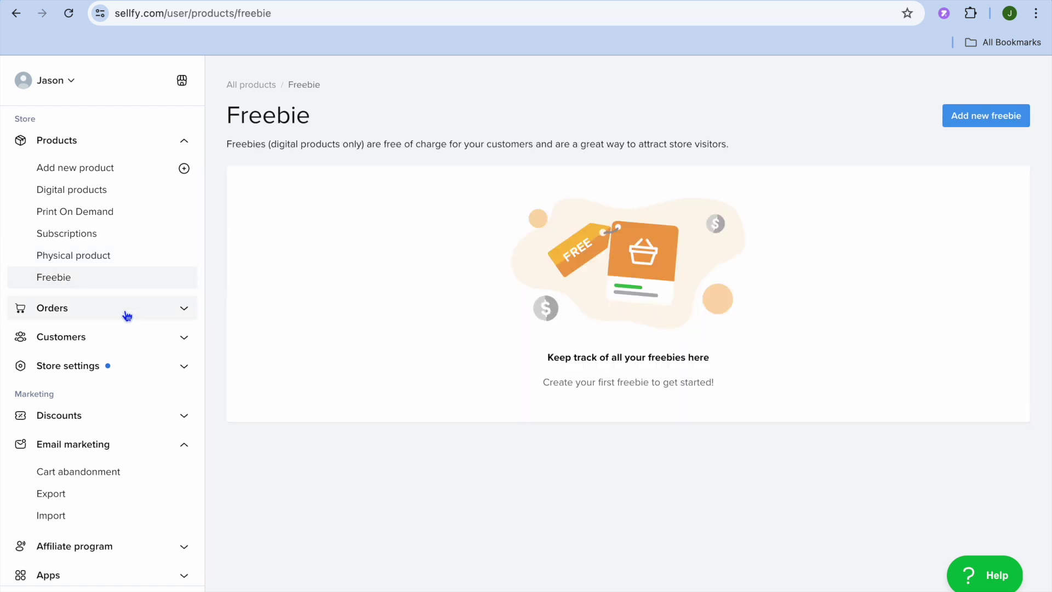
{"action": "left_click", "coordinate": [82, 313]}
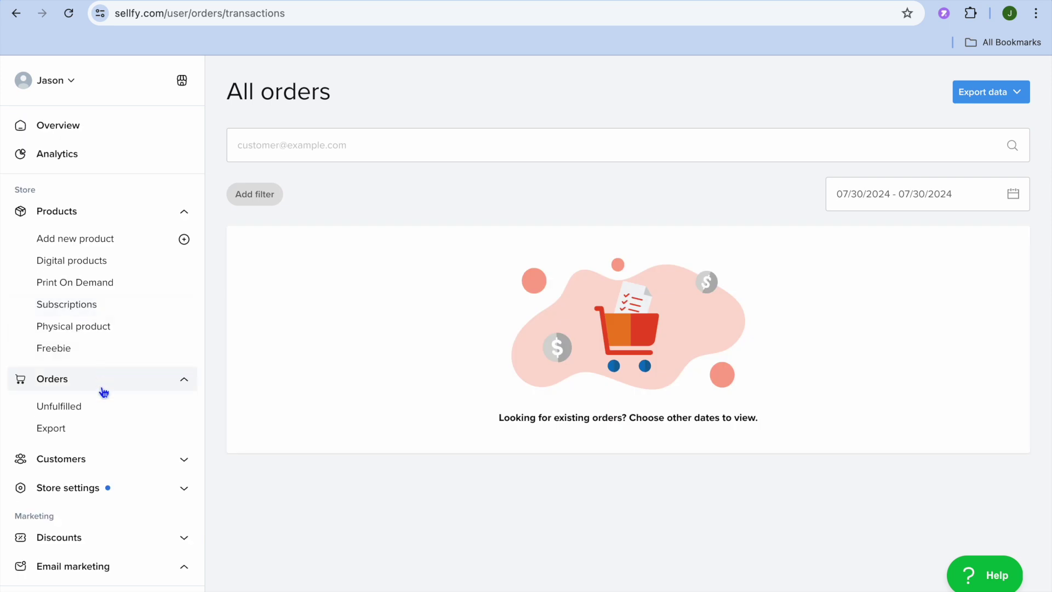
{"action": "scroll", "coordinate": [106, 453], "scroll_direction": "down", "scroll_amount": 2}
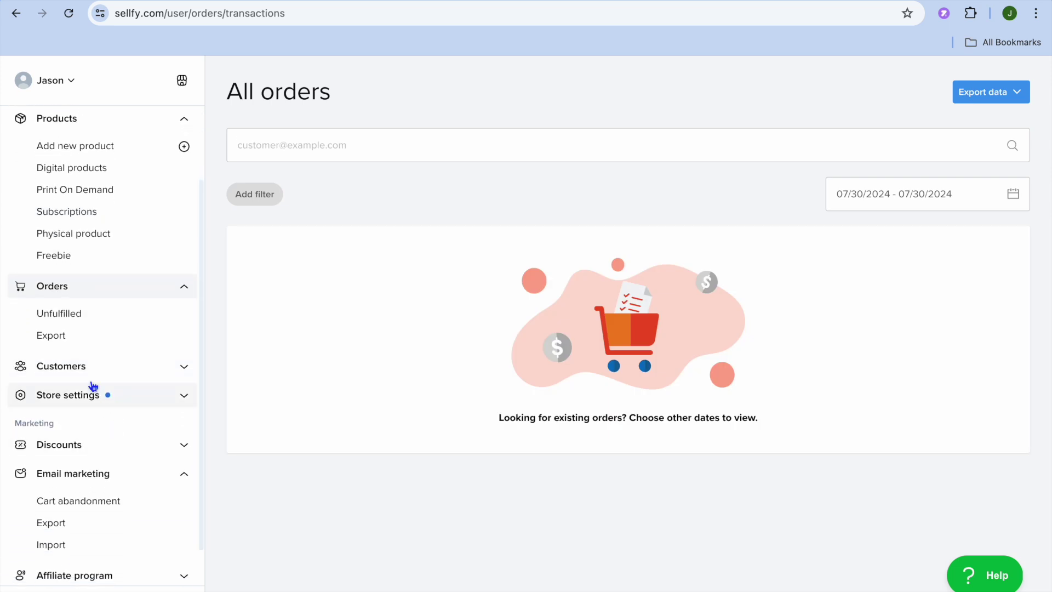
{"action": "left_click", "coordinate": [62, 377]}
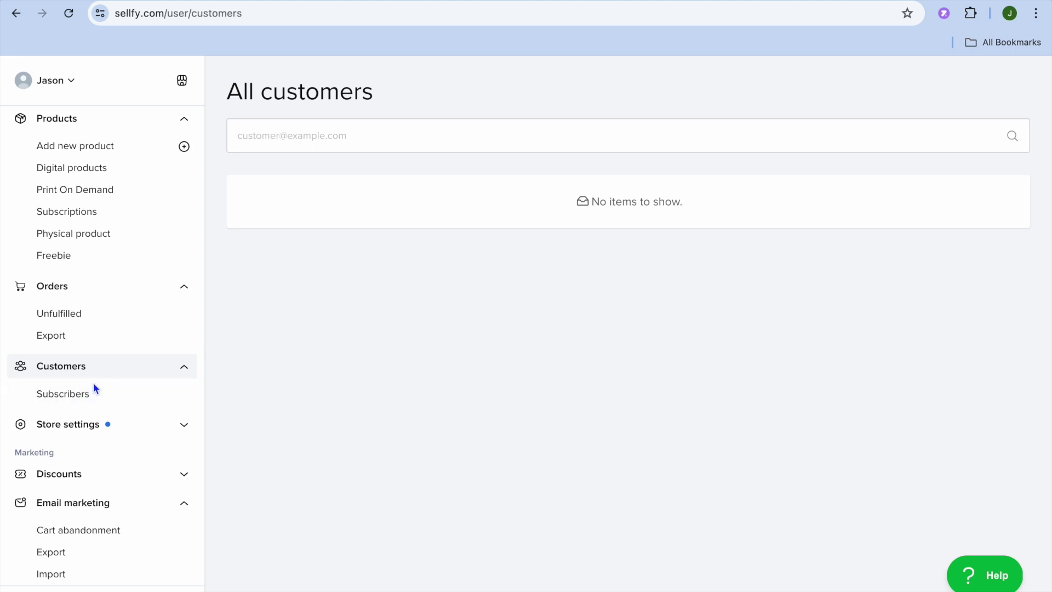
{"action": "left_click", "coordinate": [86, 429]}
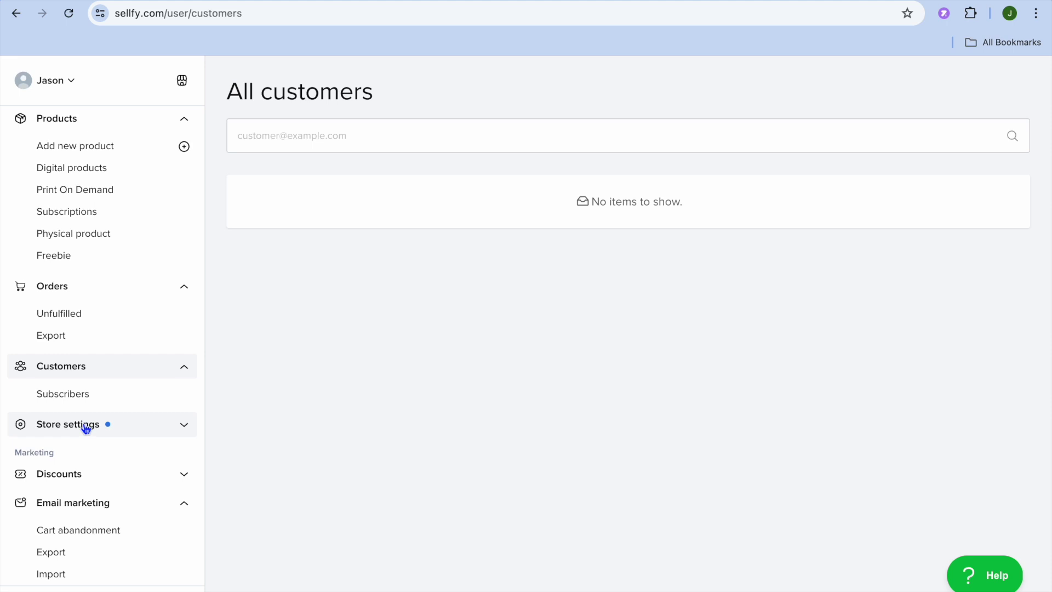
{"action": "left_click", "coordinate": [86, 429]}
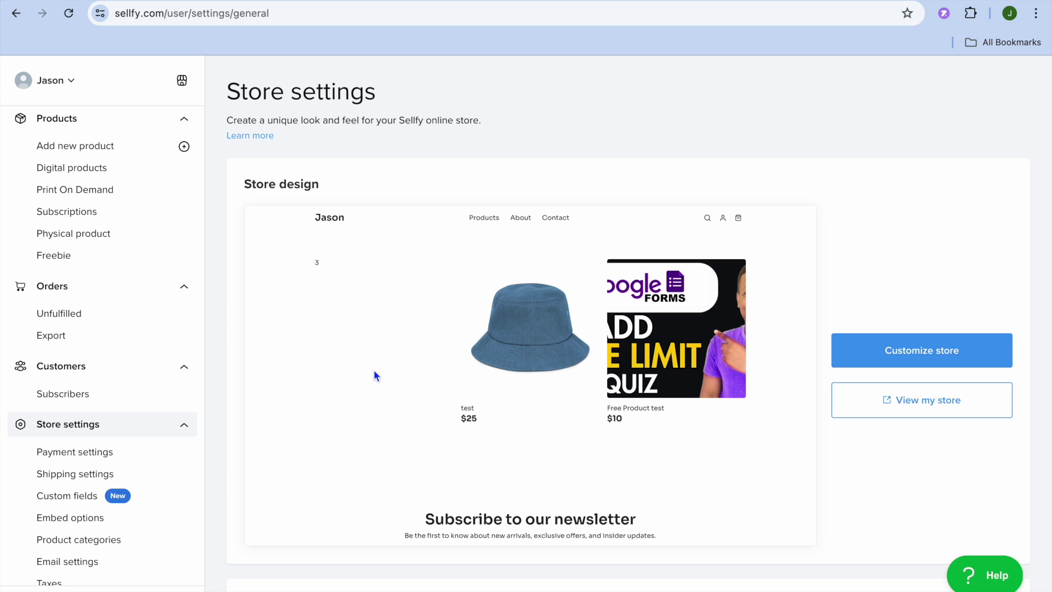
In the store customizer, try S, L and M product card sizes, settling on medium.
{"action": "left_click", "coordinate": [903, 356]}
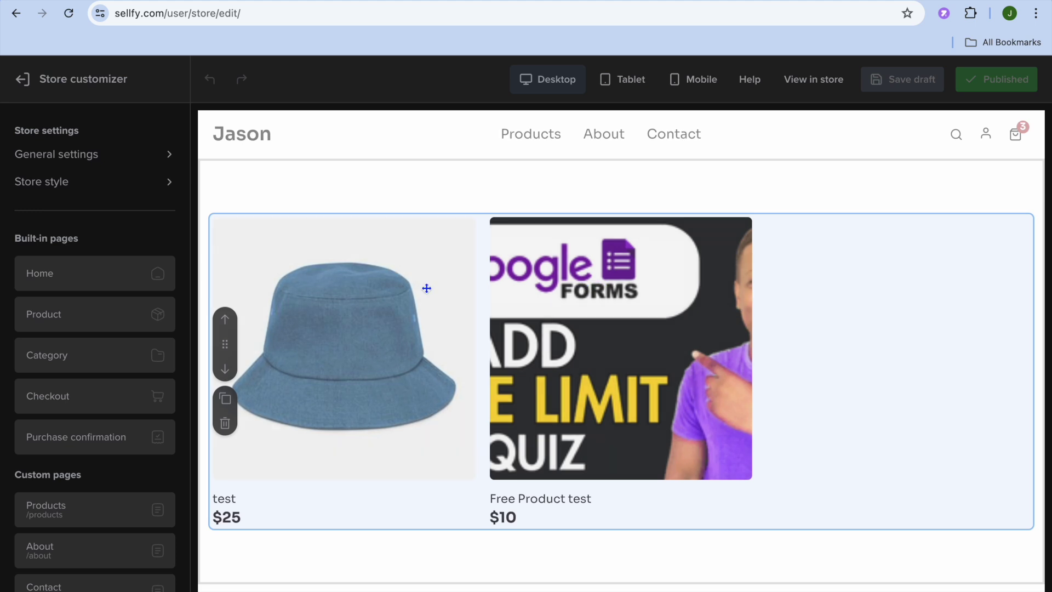
{"action": "left_click", "coordinate": [279, 263]}
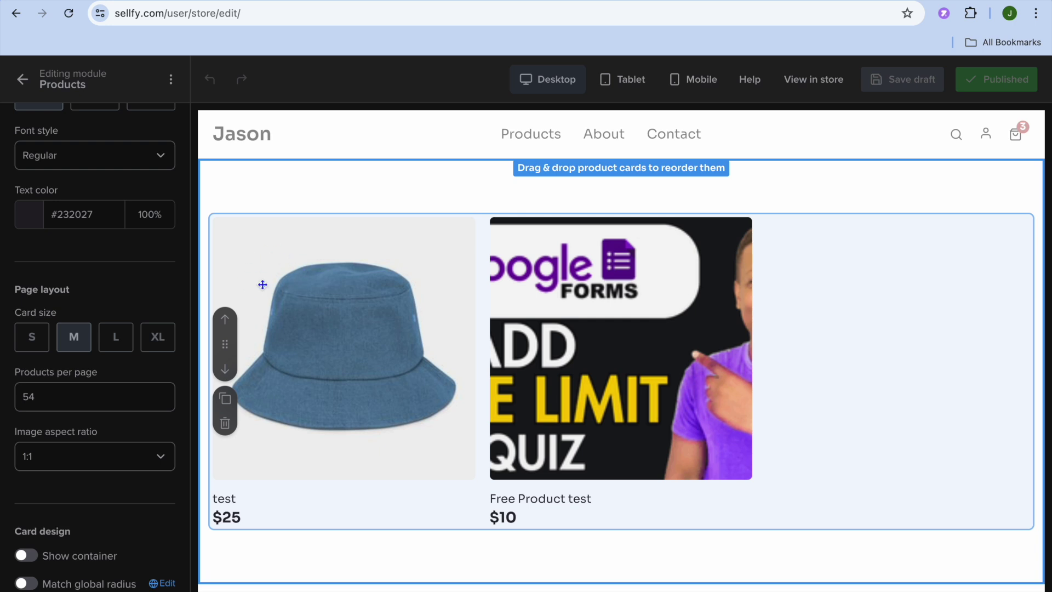
{"action": "left_click", "coordinate": [39, 346]}
{"action": "left_click", "coordinate": [110, 346]}
{"action": "left_click", "coordinate": [77, 345]}
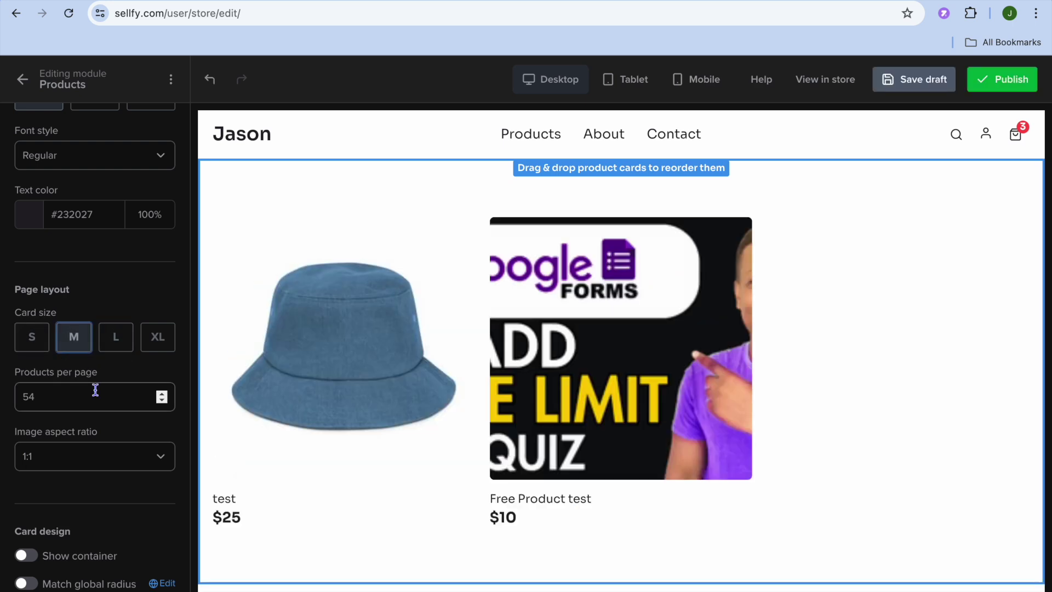
{"action": "scroll", "coordinate": [94, 390], "scroll_direction": "up", "scroll_amount": 4}
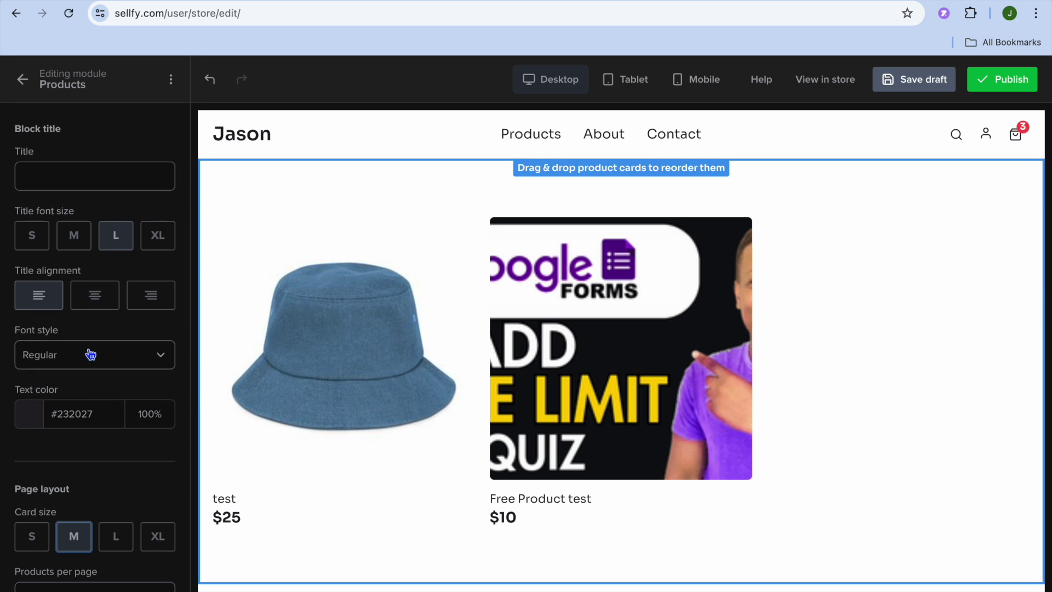
{"action": "scroll", "coordinate": [90, 353], "scroll_direction": "up", "scroll_amount": 3}
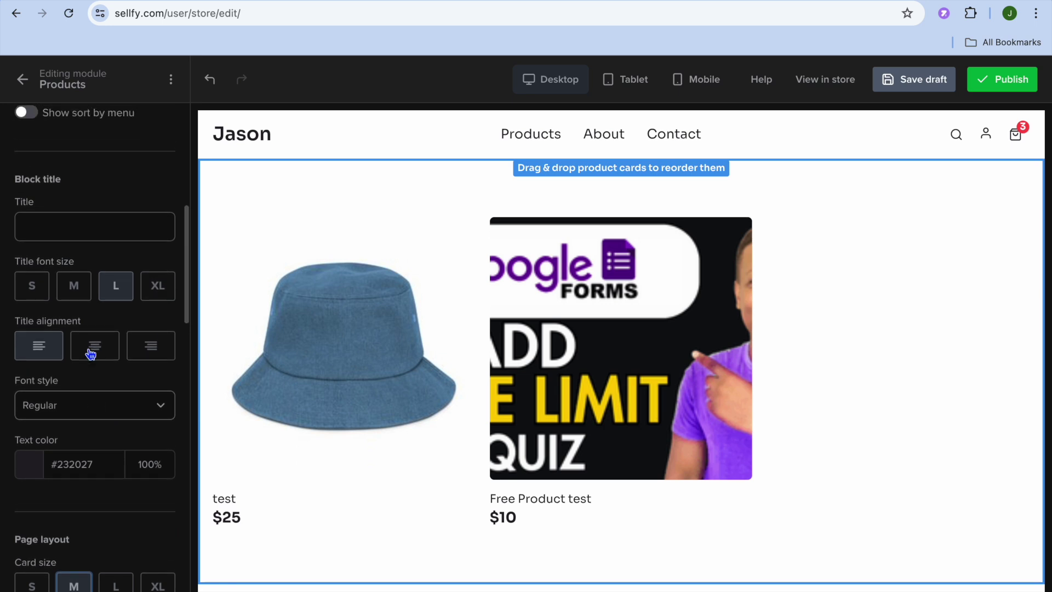
{"action": "scroll", "coordinate": [91, 353], "scroll_direction": "up", "scroll_amount": 6}
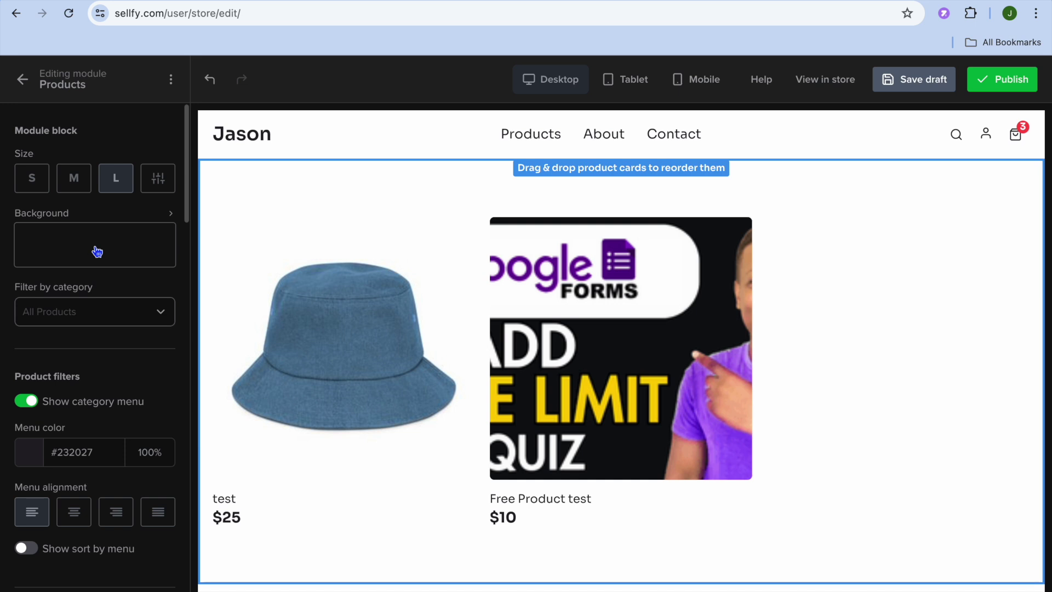
Select the Subscription newsletter module, glance at home page SEO settings, and leave without saving.
{"action": "left_click", "coordinate": [22, 81]}
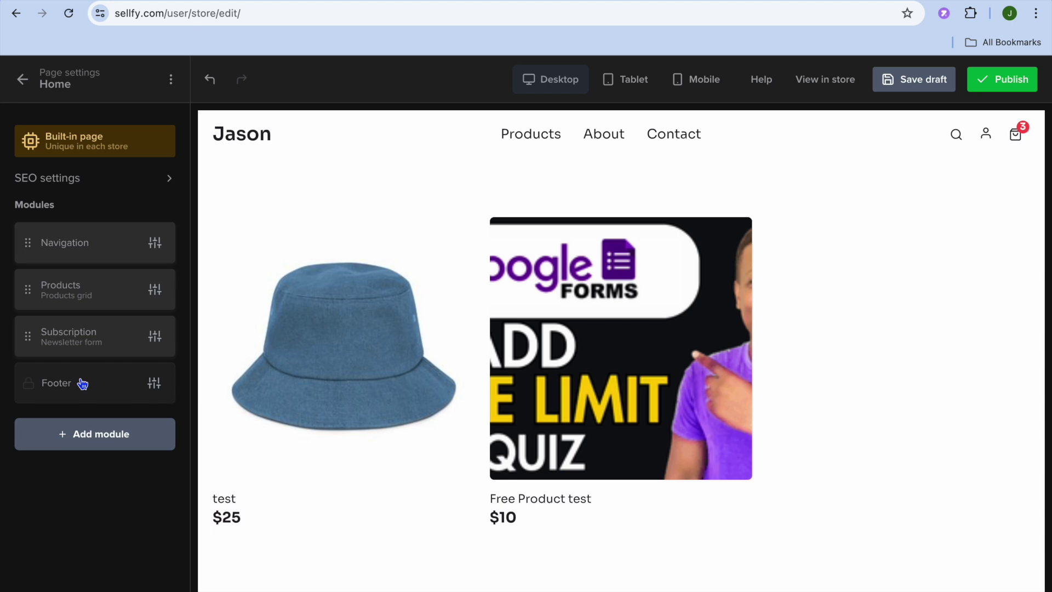
{"action": "left_click", "coordinate": [87, 344]}
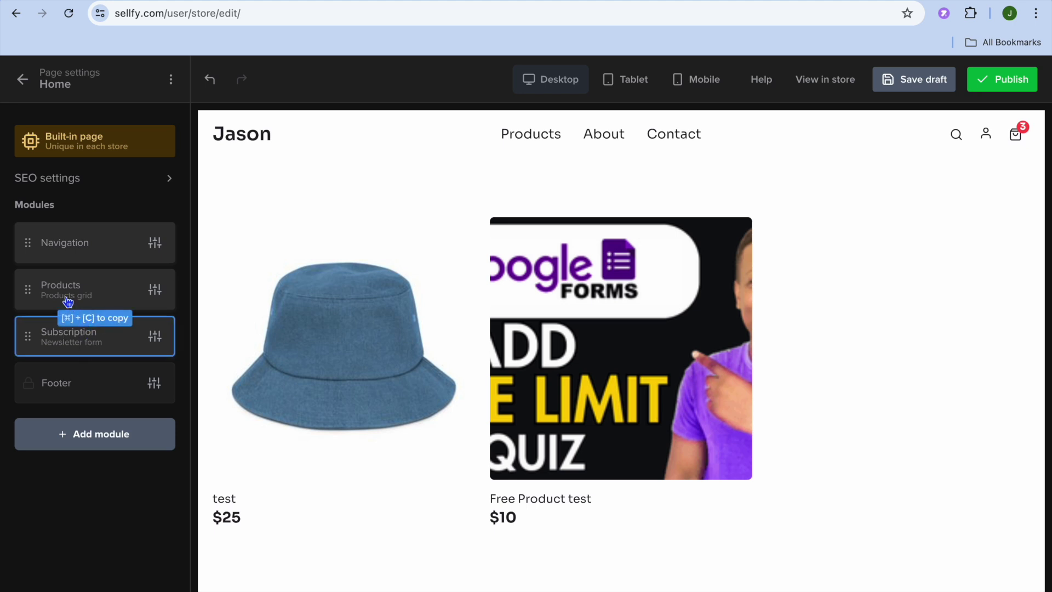
{"action": "left_click", "coordinate": [161, 184]}
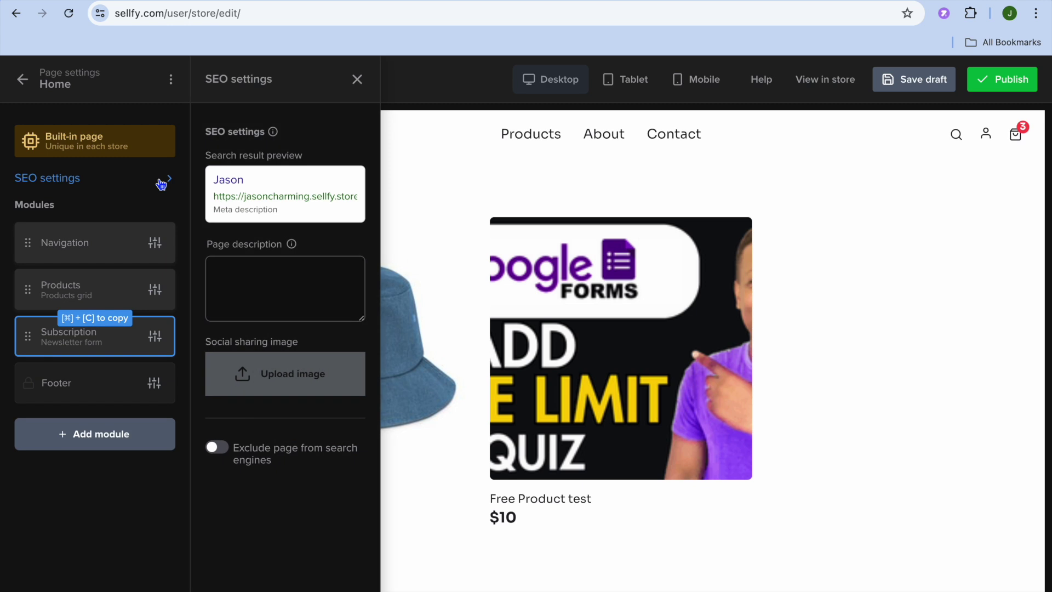
{"action": "left_click", "coordinate": [356, 80]}
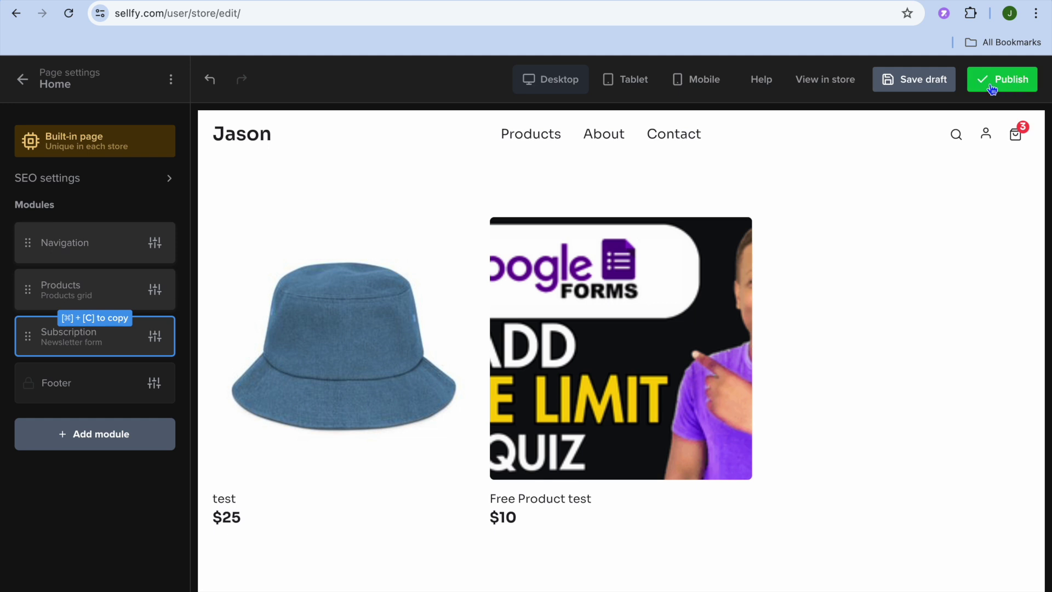
{"action": "left_click", "coordinate": [23, 82]}
{"action": "left_click", "coordinate": [22, 79]}
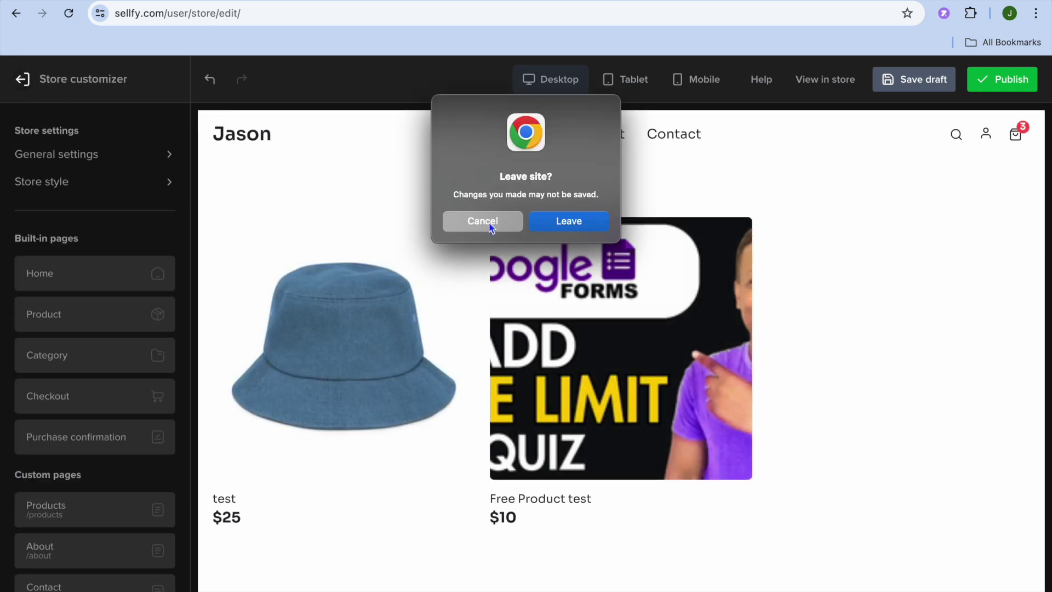
{"action": "left_click", "coordinate": [569, 225]}
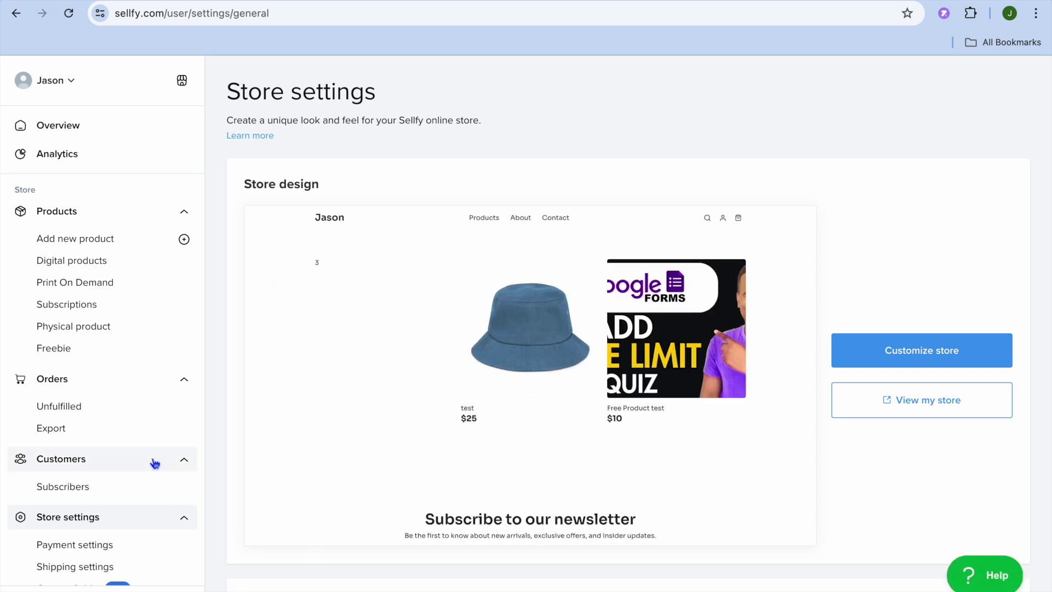
Review Stripe and PayPal under Payment settings, then view the empty Shipping settings page.
{"action": "scroll", "coordinate": [155, 462], "scroll_direction": "down", "scroll_amount": 2}
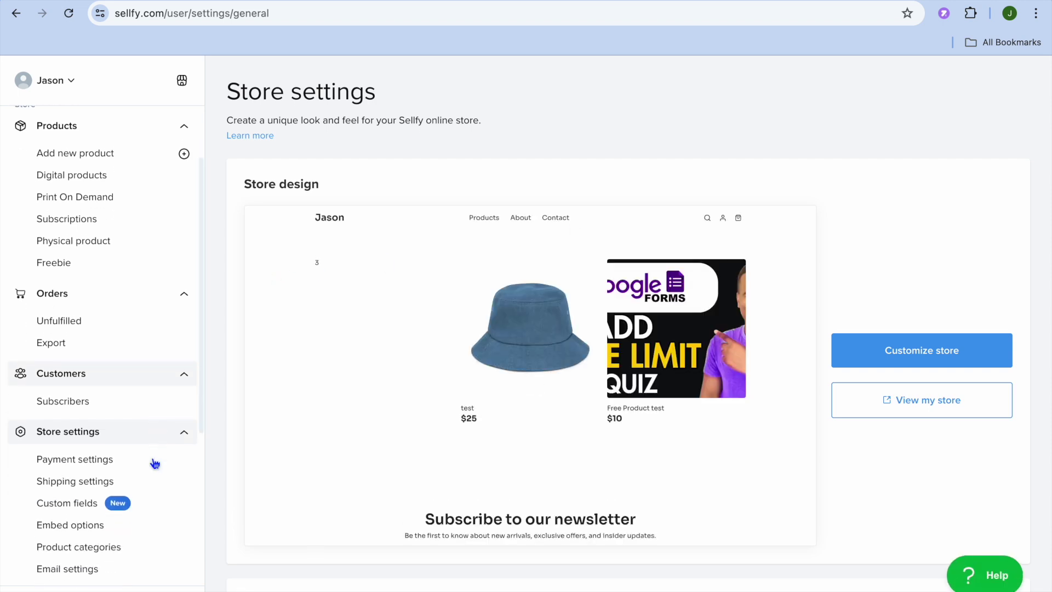
{"action": "left_click", "coordinate": [114, 467]}
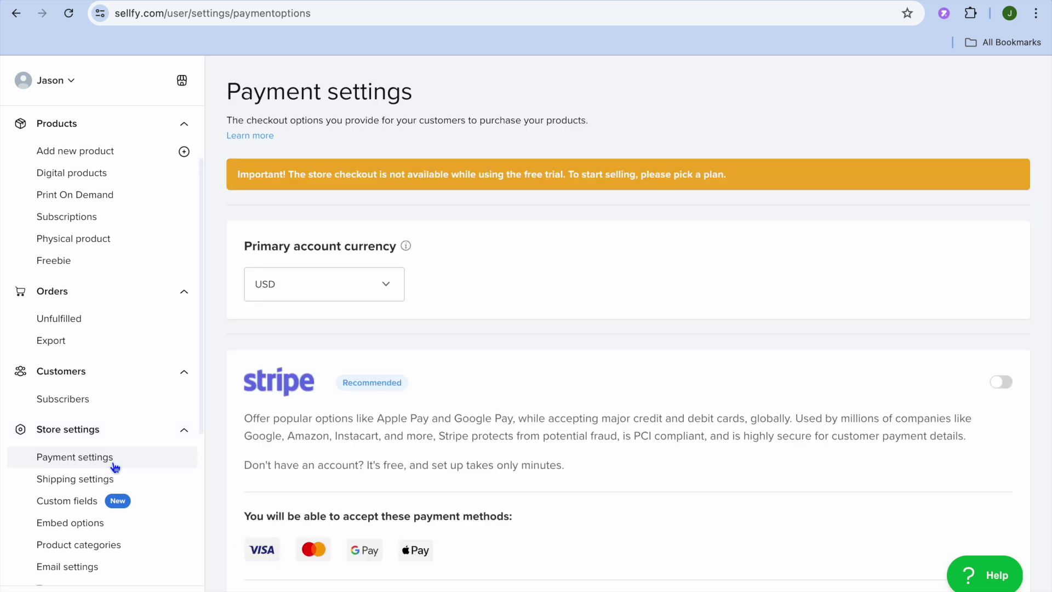
{"action": "scroll", "coordinate": [341, 409], "scroll_direction": "down", "scroll_amount": 1}
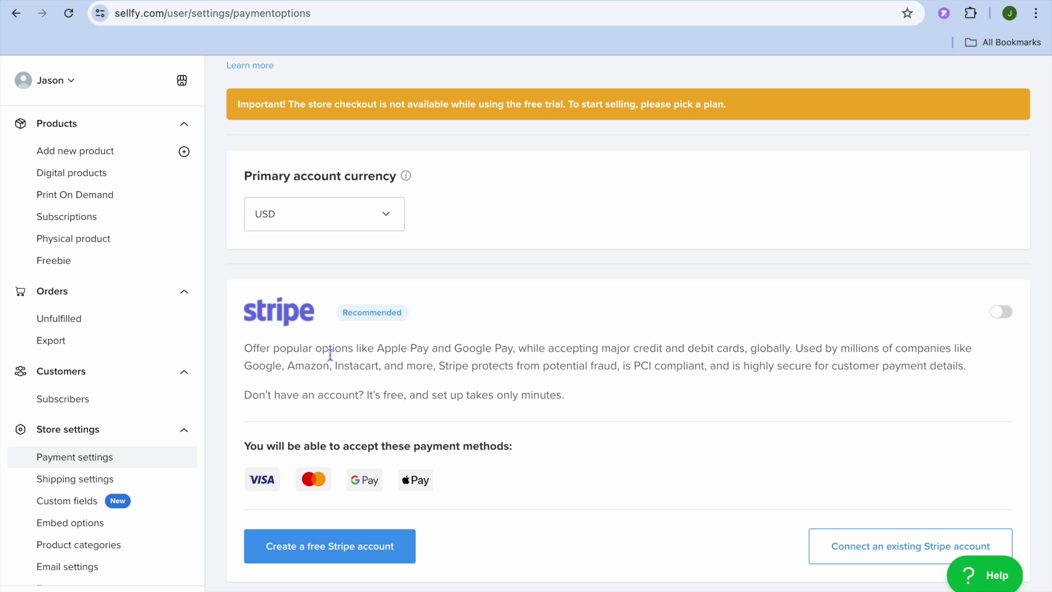
{"action": "scroll", "coordinate": [330, 355], "scroll_direction": "down", "scroll_amount": 5}
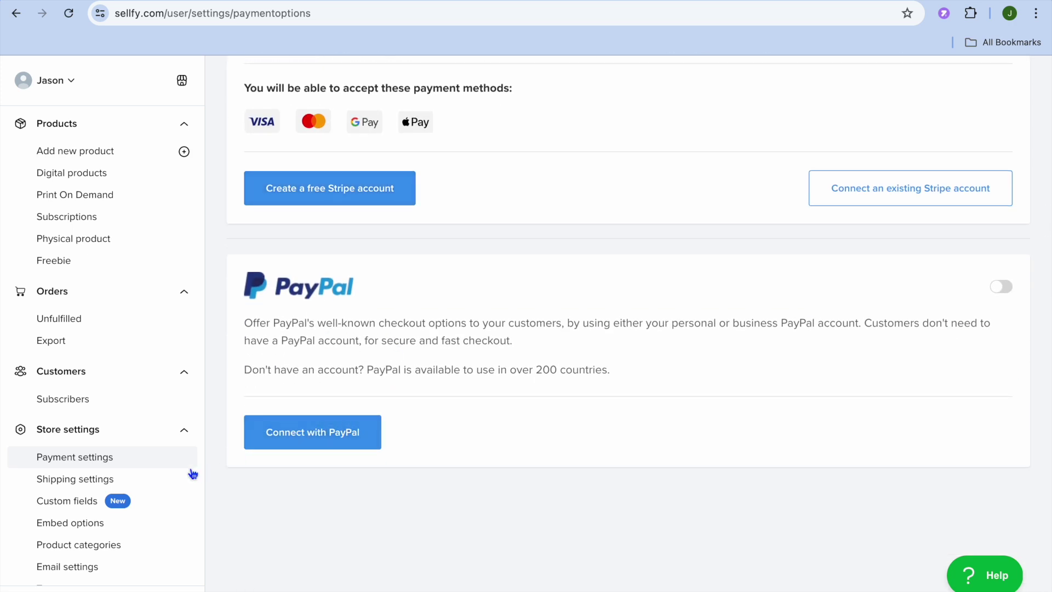
{"action": "left_click", "coordinate": [129, 483]}
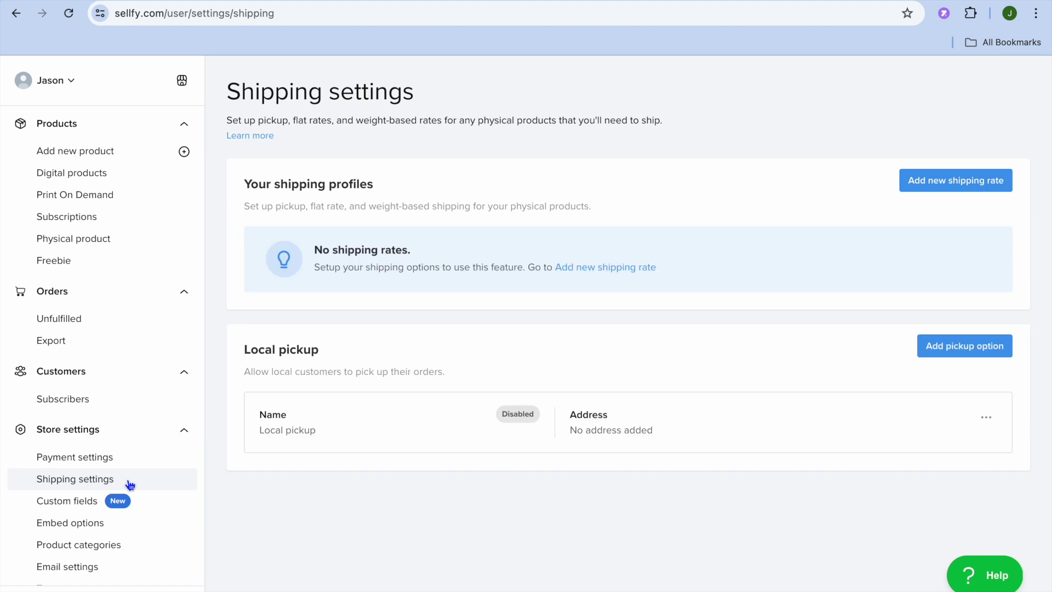
{"action": "scroll", "coordinate": [129, 484], "scroll_direction": "down", "scroll_amount": 4}
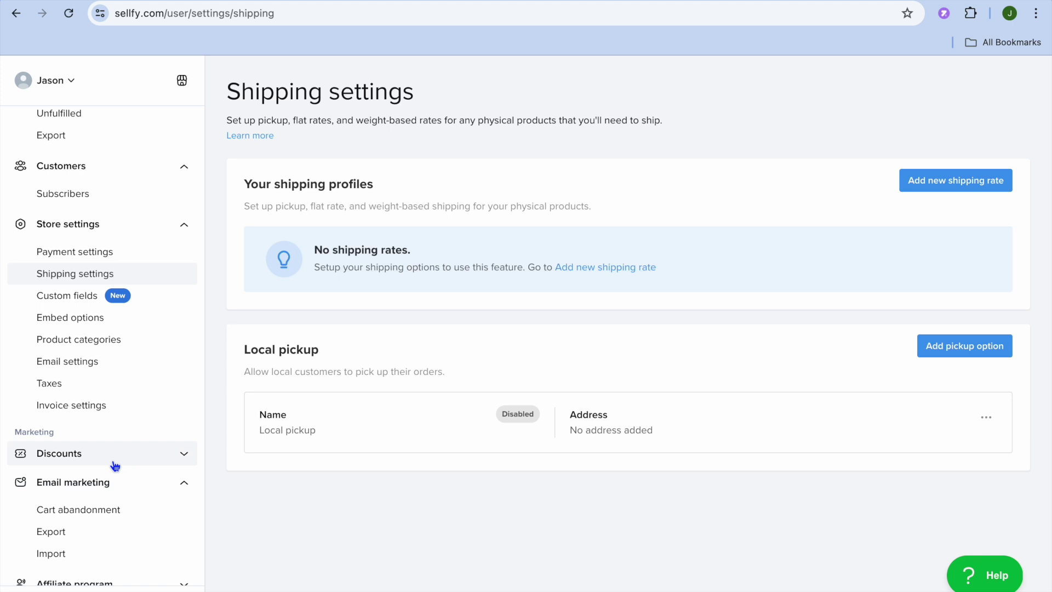
Check the Discounts page, then read through the four-step Affiliate program explanation.
{"action": "left_click", "coordinate": [113, 463]}
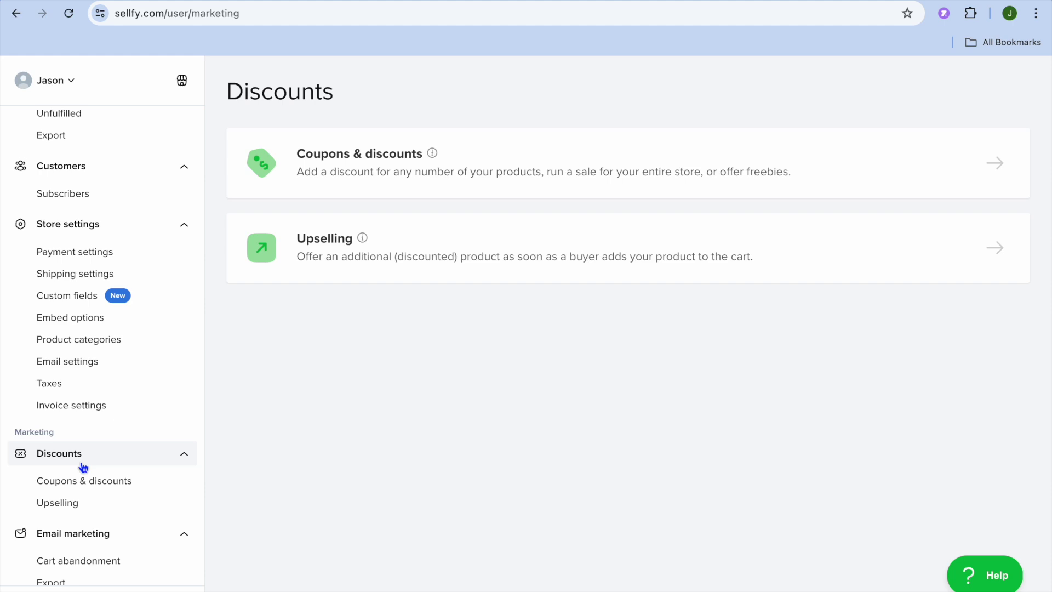
{"action": "scroll", "coordinate": [83, 466], "scroll_direction": "down", "scroll_amount": 3}
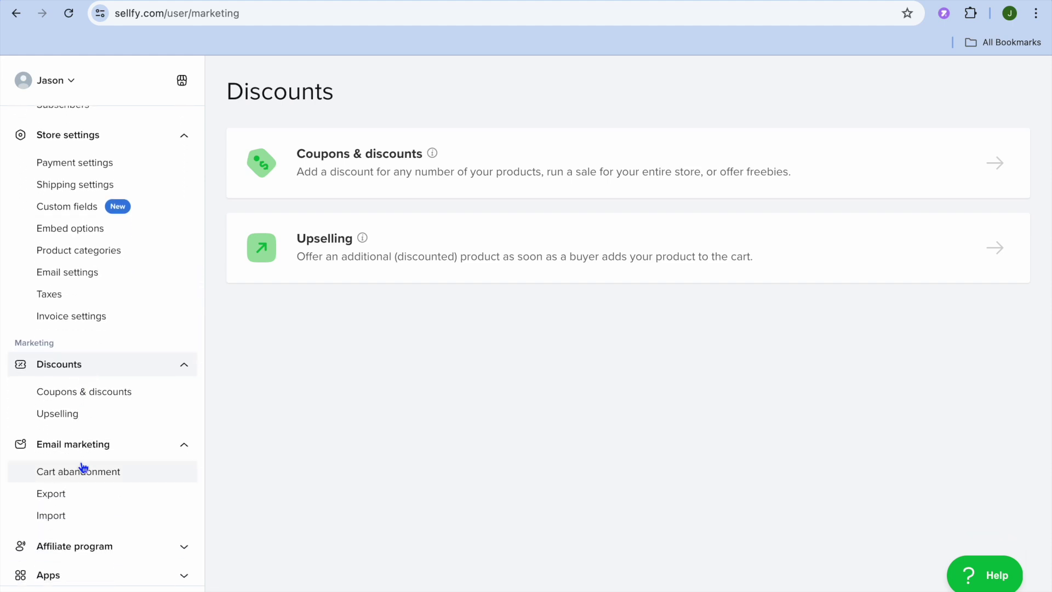
{"action": "scroll", "coordinate": [83, 466], "scroll_direction": "down", "scroll_amount": 1}
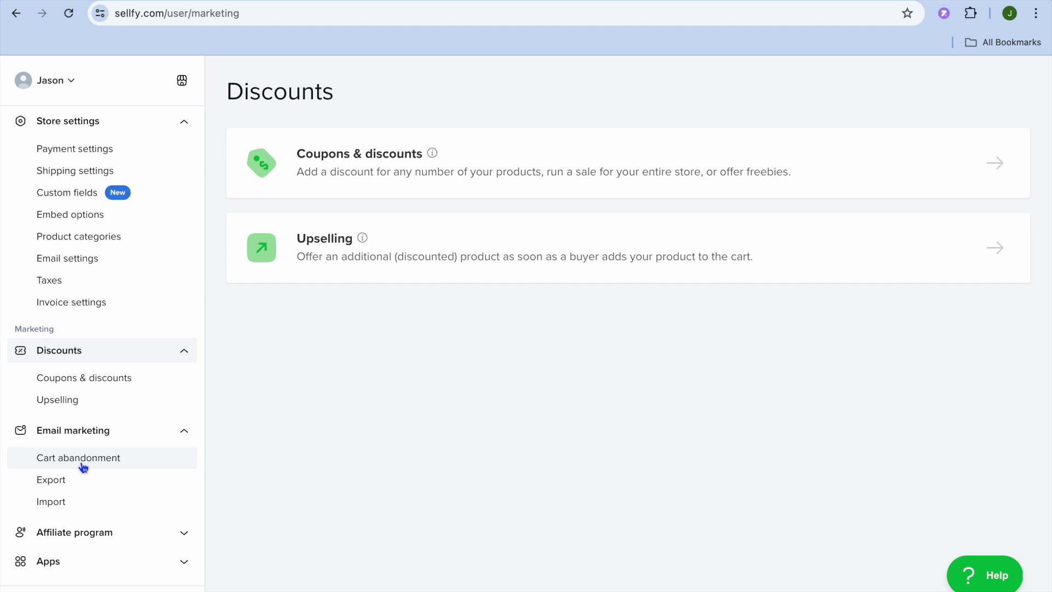
{"action": "left_click", "coordinate": [107, 534]}
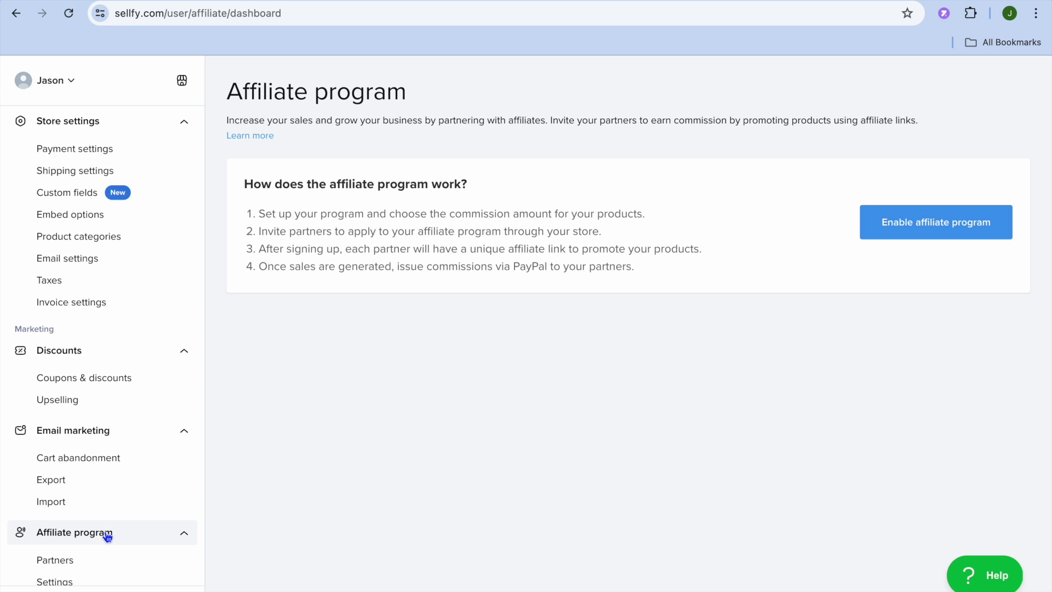
{"action": "scroll", "coordinate": [107, 536], "scroll_direction": "down", "scroll_amount": 2}
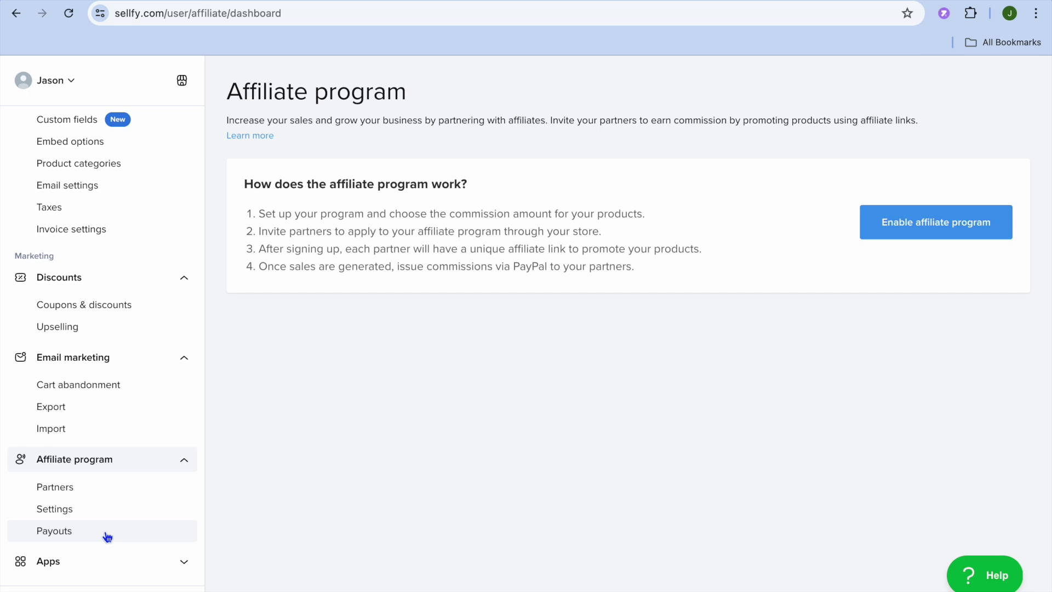
{"action": "scroll", "coordinate": [108, 535], "scroll_direction": "up", "scroll_amount": 8}
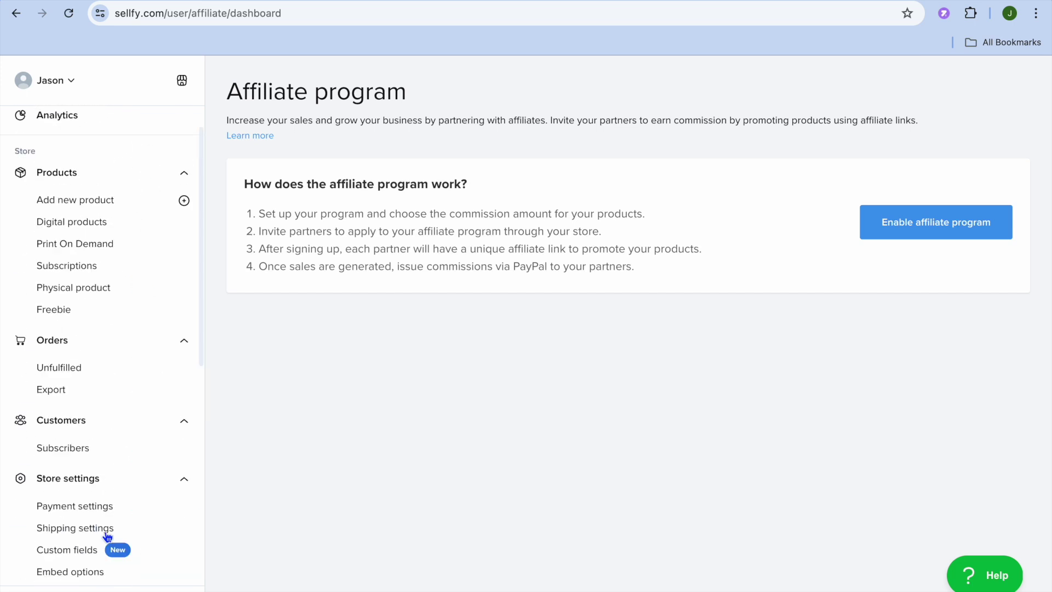